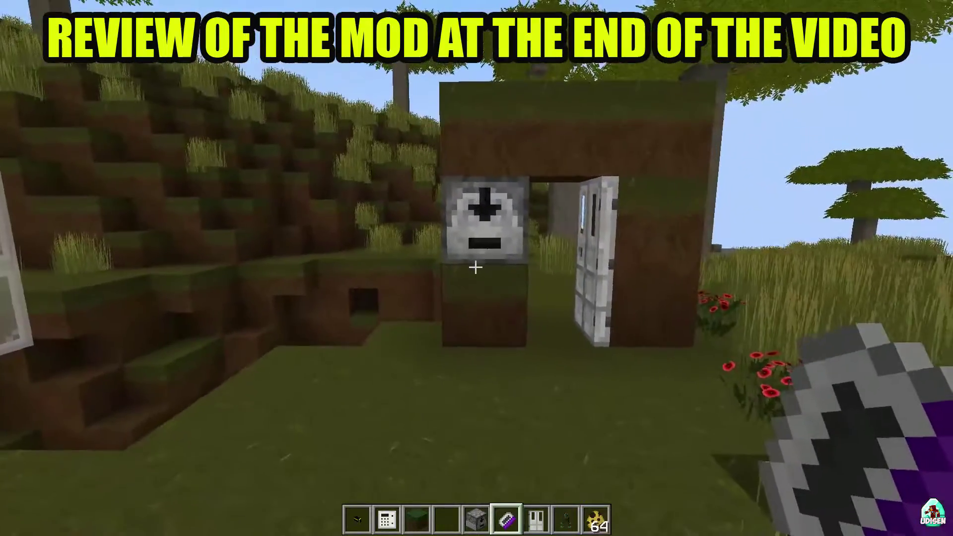
Step: Check the inventory, then hold the Camera Monitor from the hotbar
key(e)
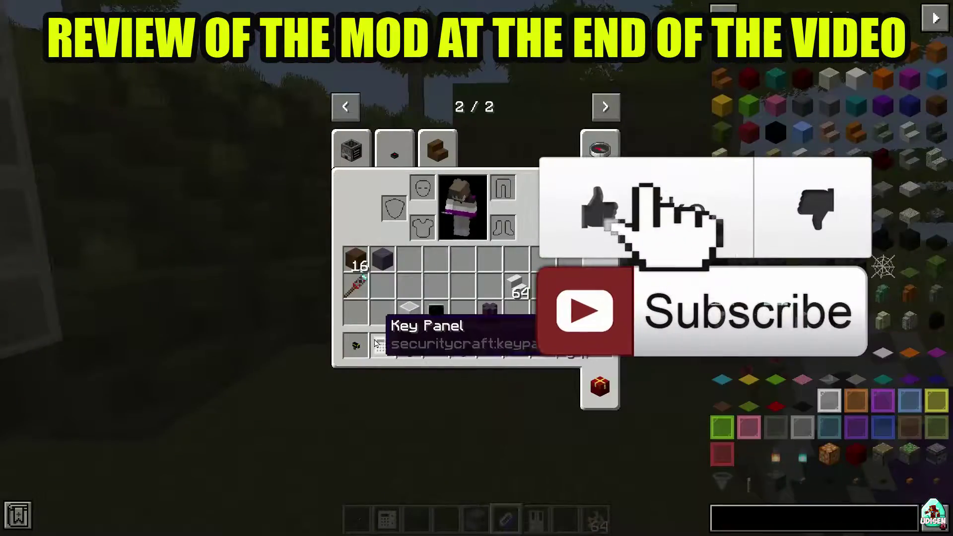
key(e)
key(3)
key(4)
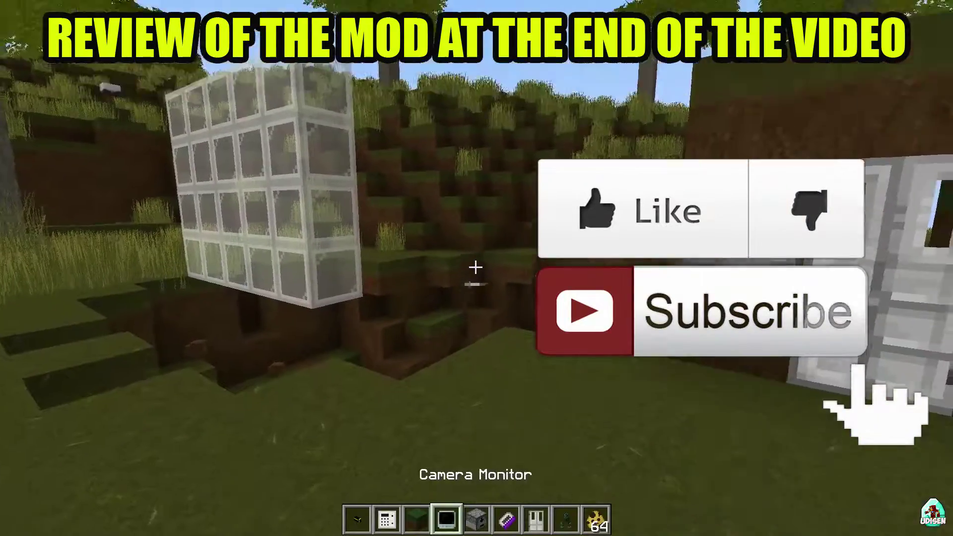
Step: View camera 1's live feed and pan the view right, up and back left
right_click(475, 268)
click(432, 206)
key(d)
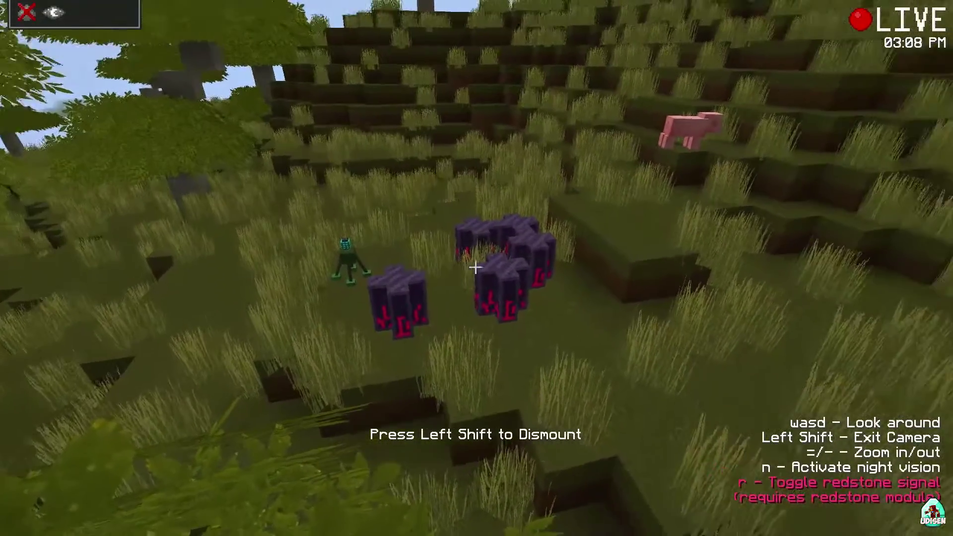
key(w)
key(a)
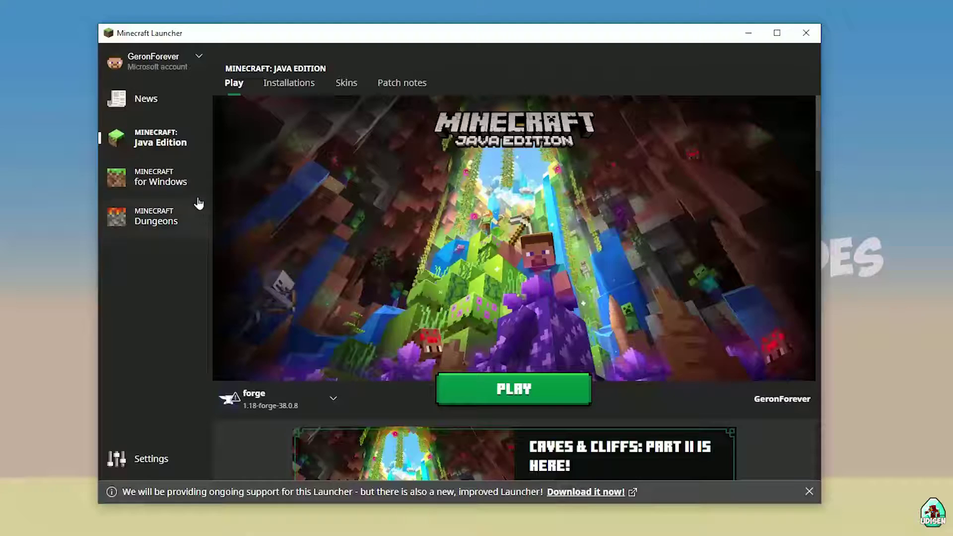
Step: Visit the News page, then go to the Java Edition Installations list
click(155, 111)
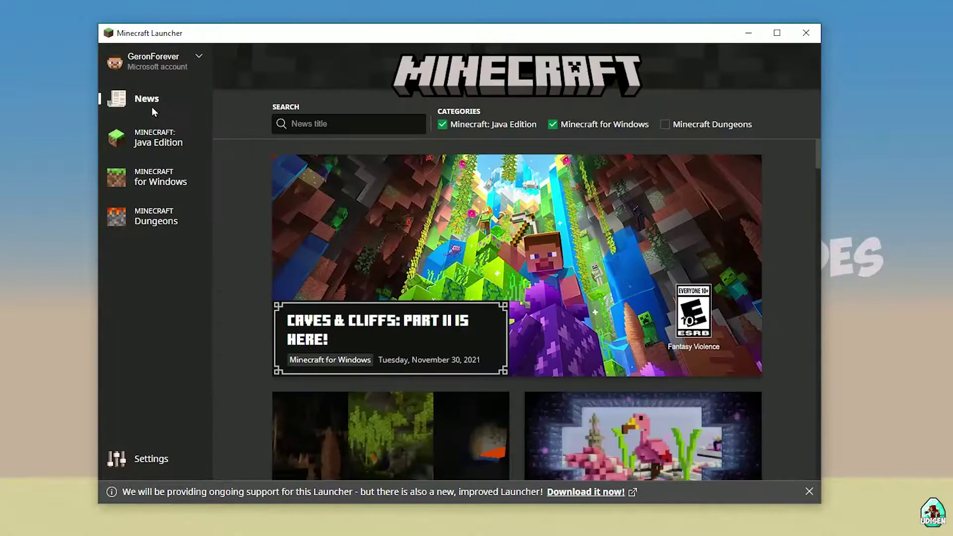
click(162, 139)
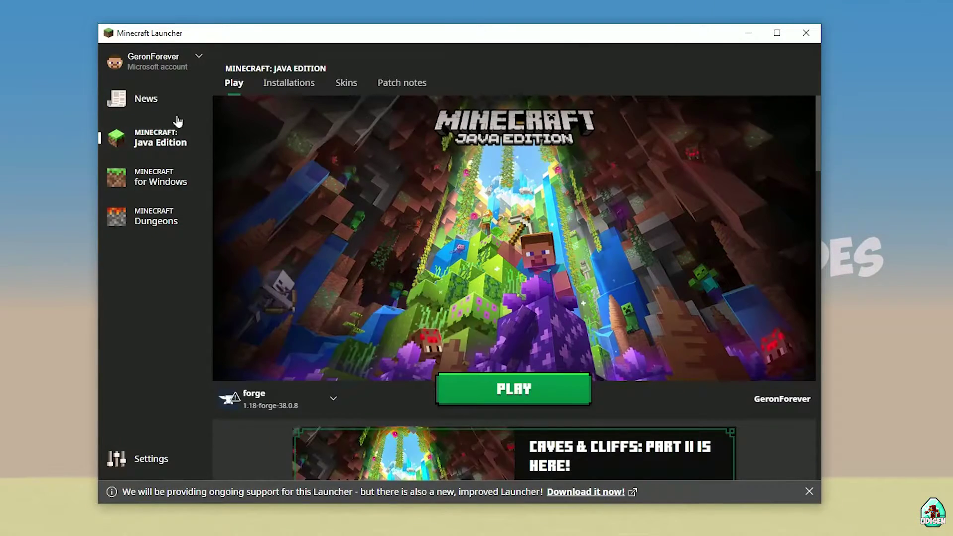
click(280, 87)
Step: Cancel a test new installation named 'hnghnhgnhgnghn' and open UDISEN.COM's settings
mouse_move(330, 313)
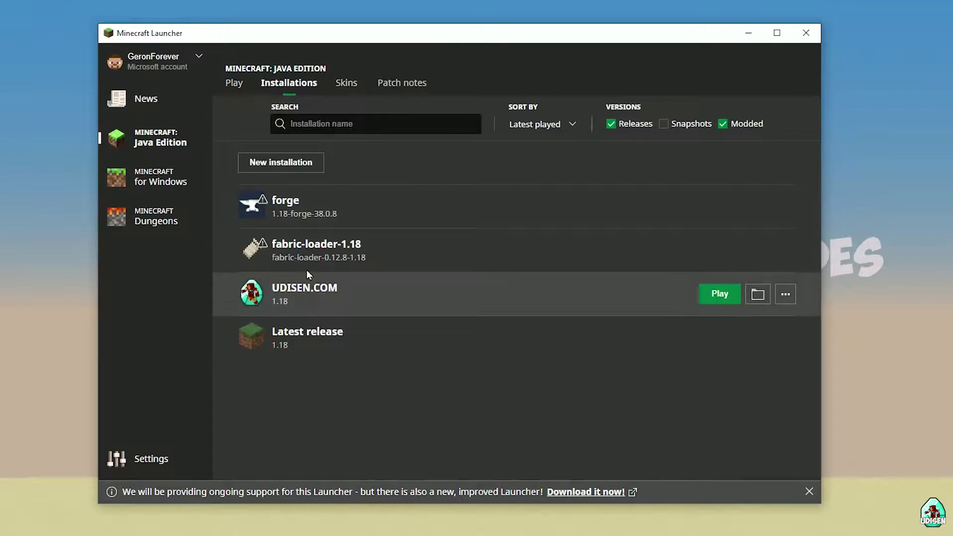
click(292, 164)
click(388, 174)
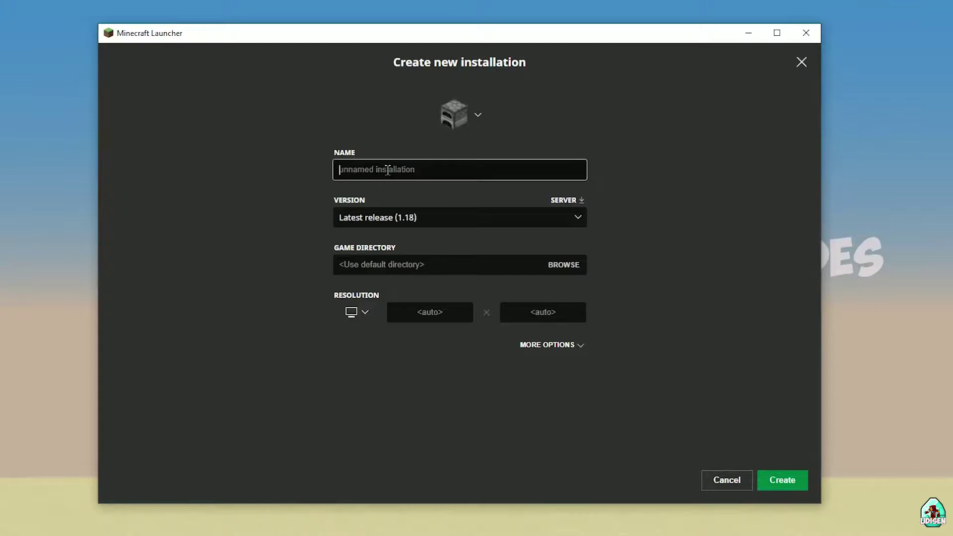
text(hnghnhgnhgnghnhgn)
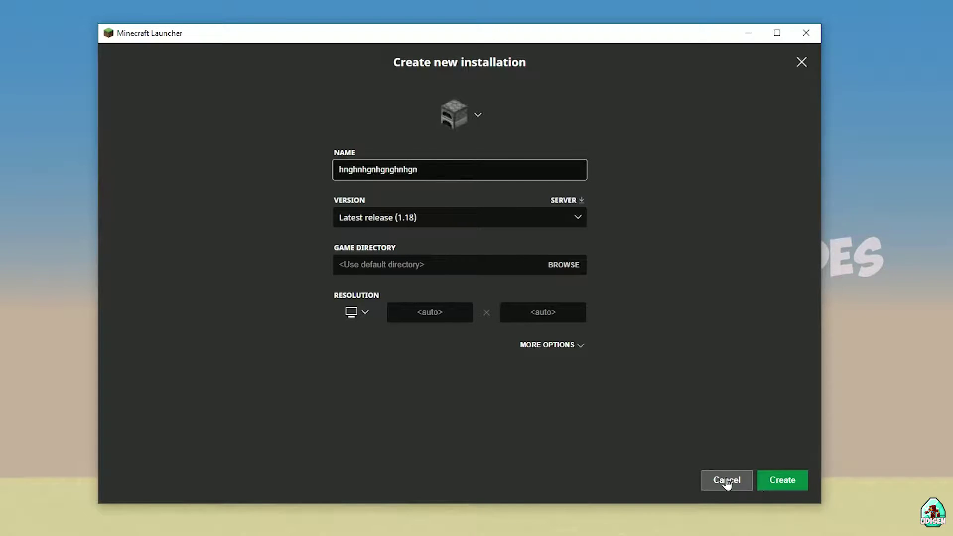
click(727, 480)
click(463, 302)
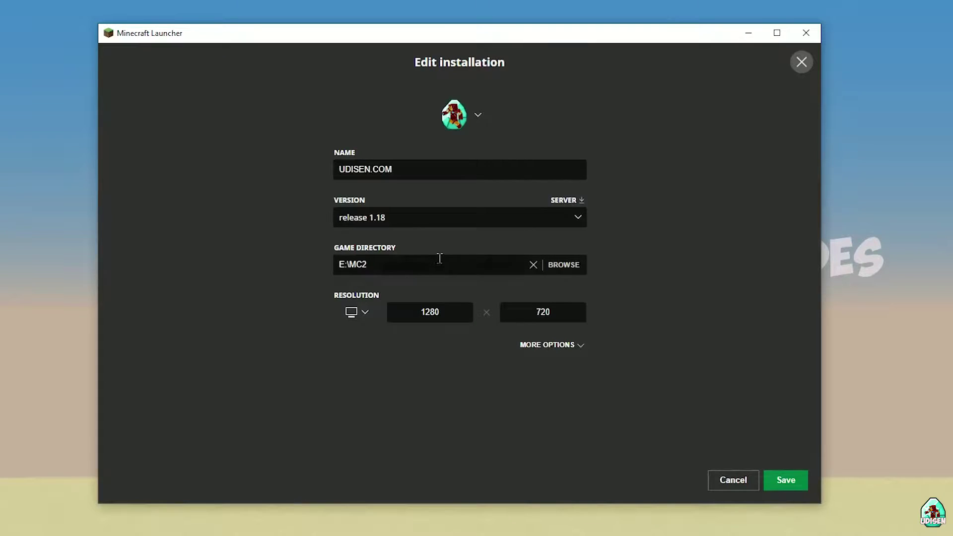
Step: Try the 1.18 experimental snapshot, then set UDISEN.COM's version back to release 1.18
click(414, 217)
click(413, 216)
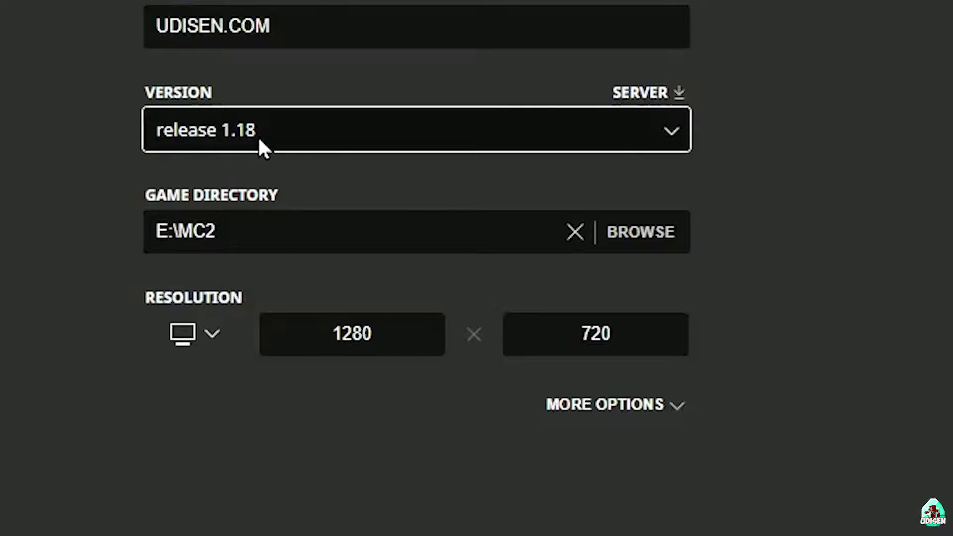
click(259, 139)
click(257, 380)
click(189, 137)
scroll(427, 348, down, 4)
scroll(433, 314, up, 2)
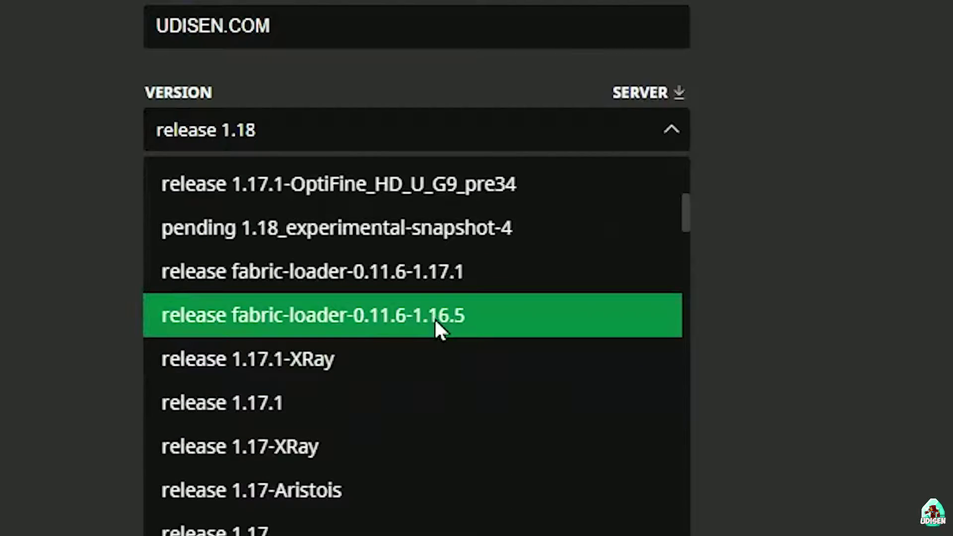
click(407, 230)
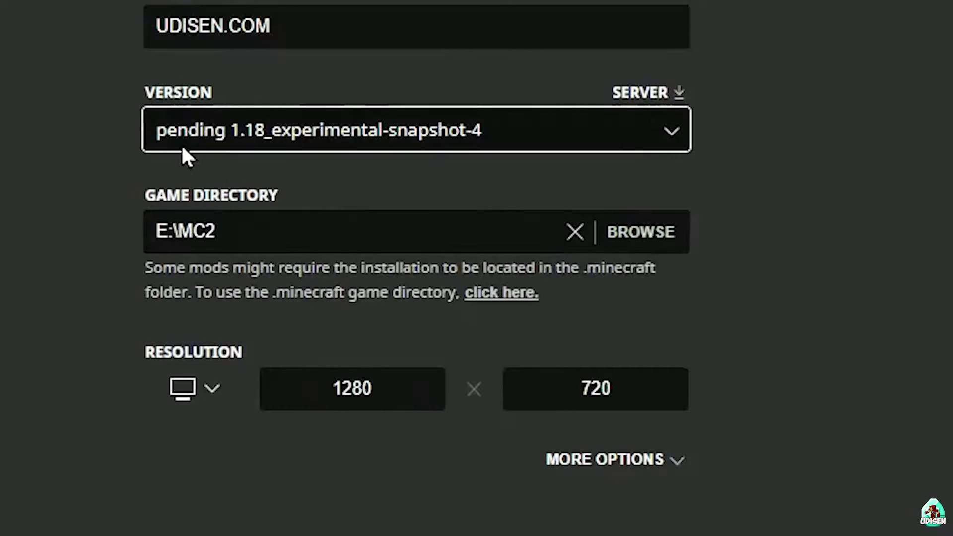
click(368, 130)
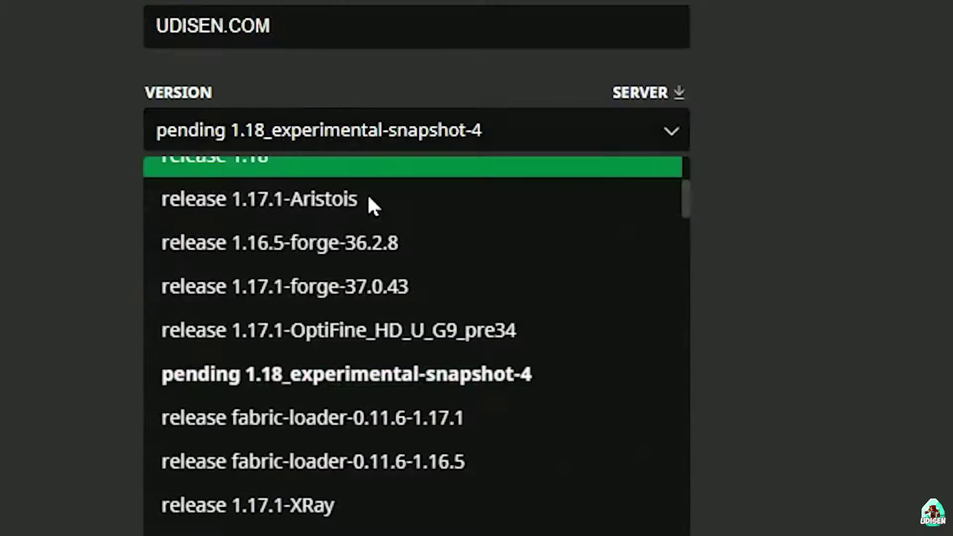
scroll(353, 332, up, 3)
click(312, 338)
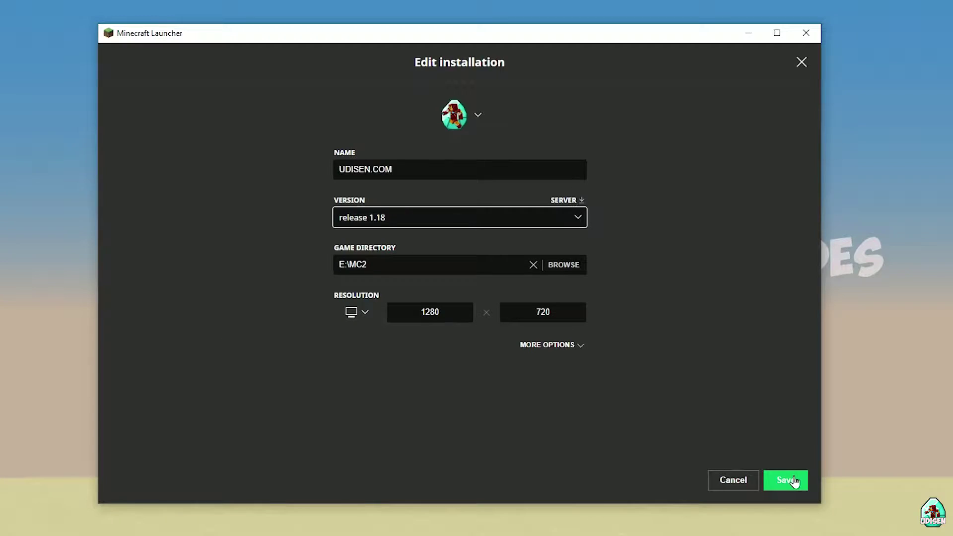
Step: Save and launch UDISEN.COM, then close the game and the launcher
click(794, 481)
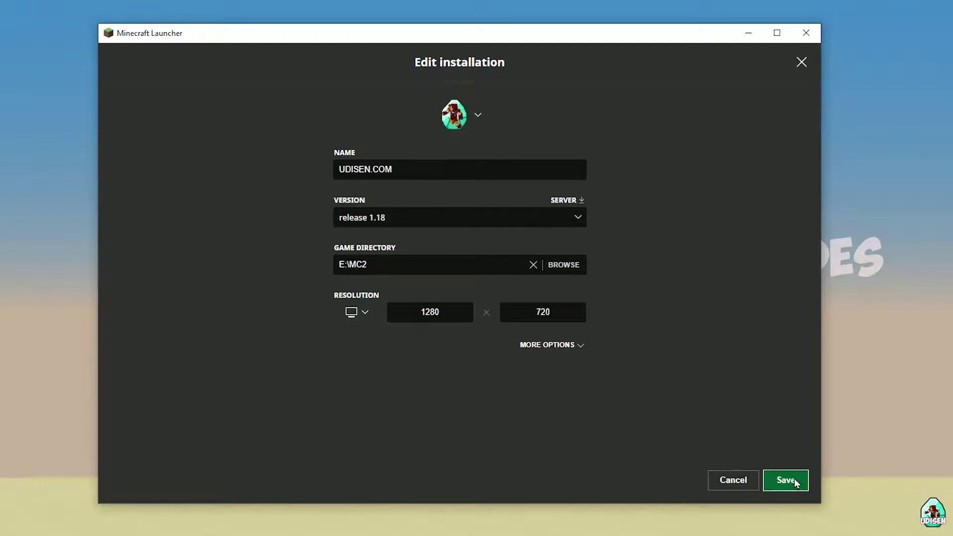
click(711, 295)
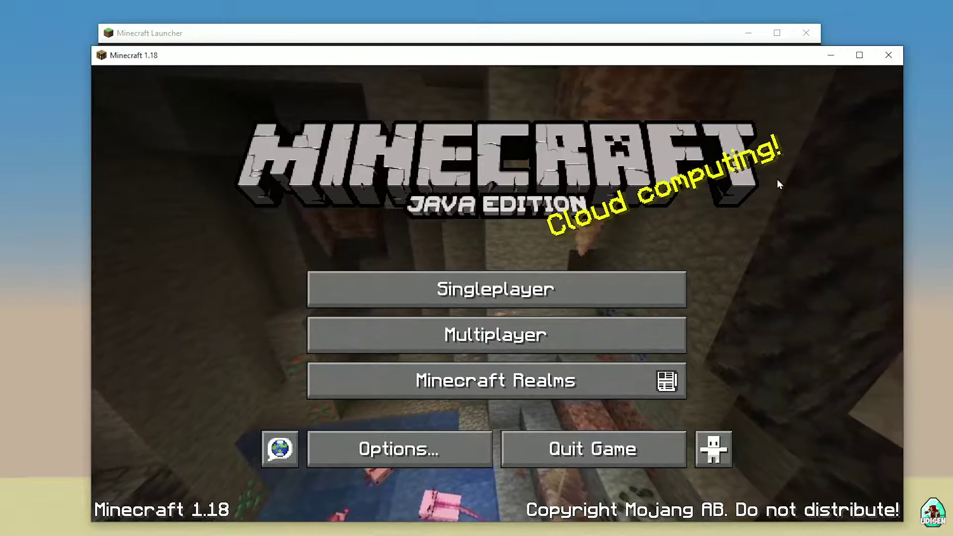
click(889, 55)
click(807, 33)
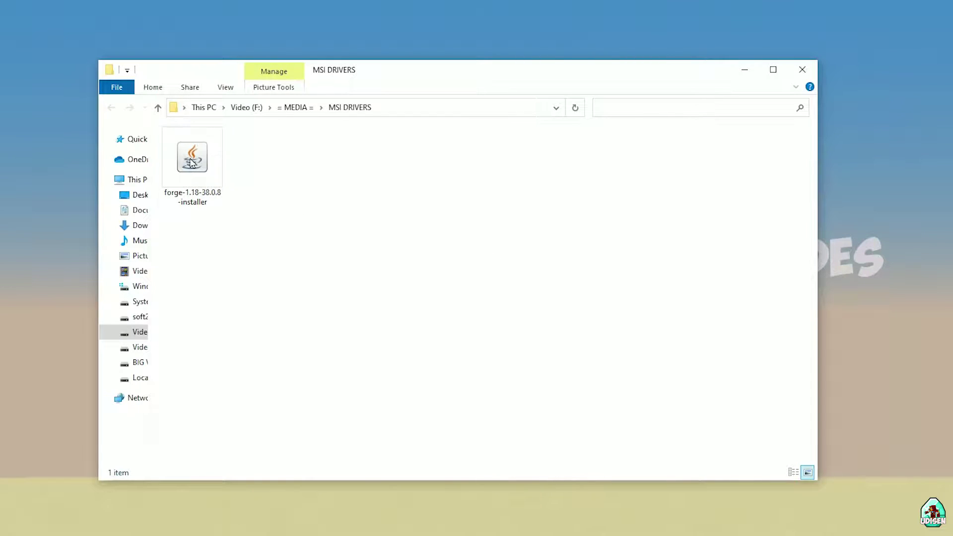
Step: Select forge-1.18-38.0.8-installer in MSI DRIVERS, leaving its file name unchanged
click(191, 162)
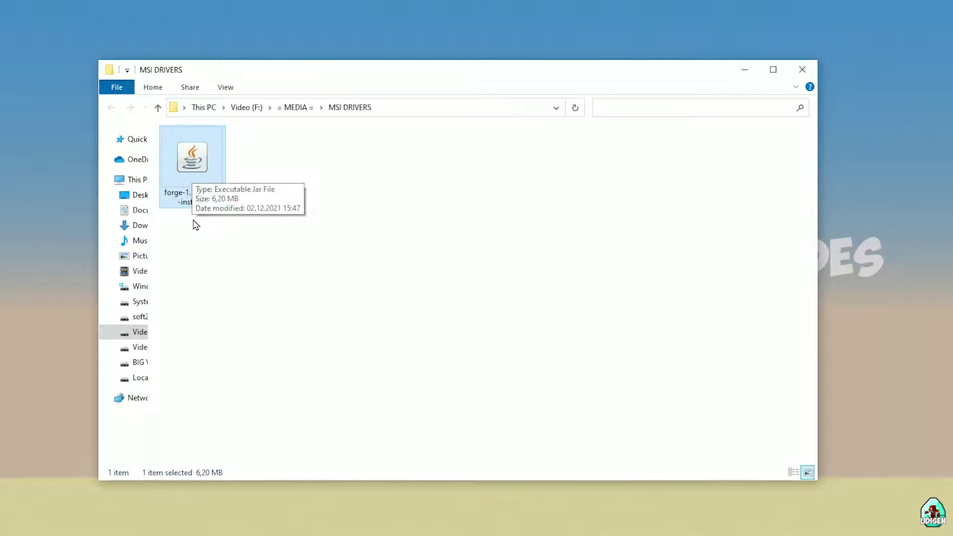
click(187, 199)
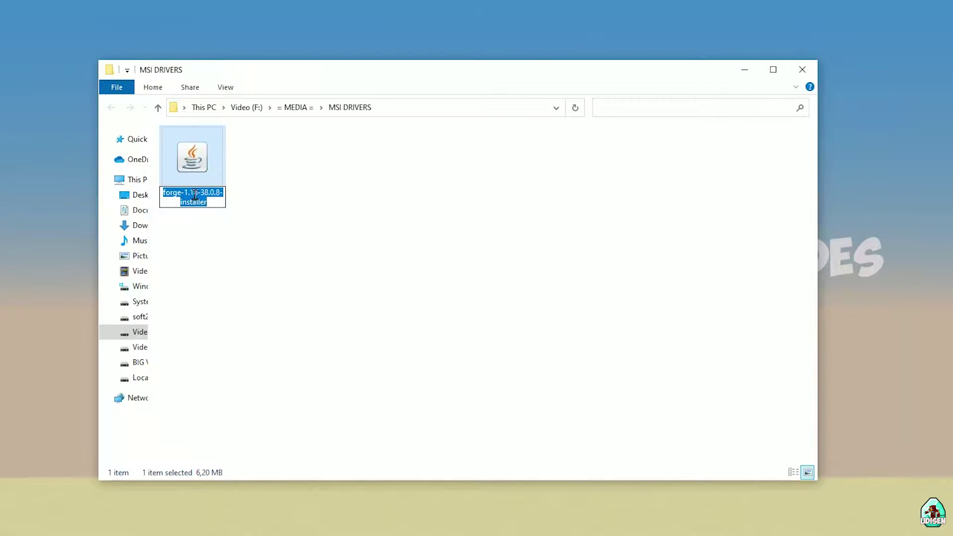
drag(196, 194, 148, 191)
key(Escape)
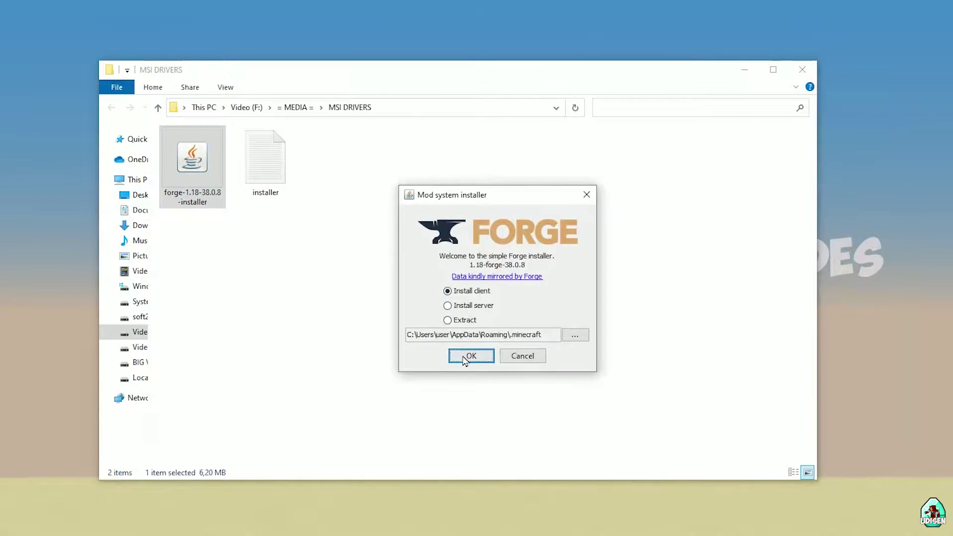
Step: Install the Forge client and dismiss the installation-complete message
click(469, 357)
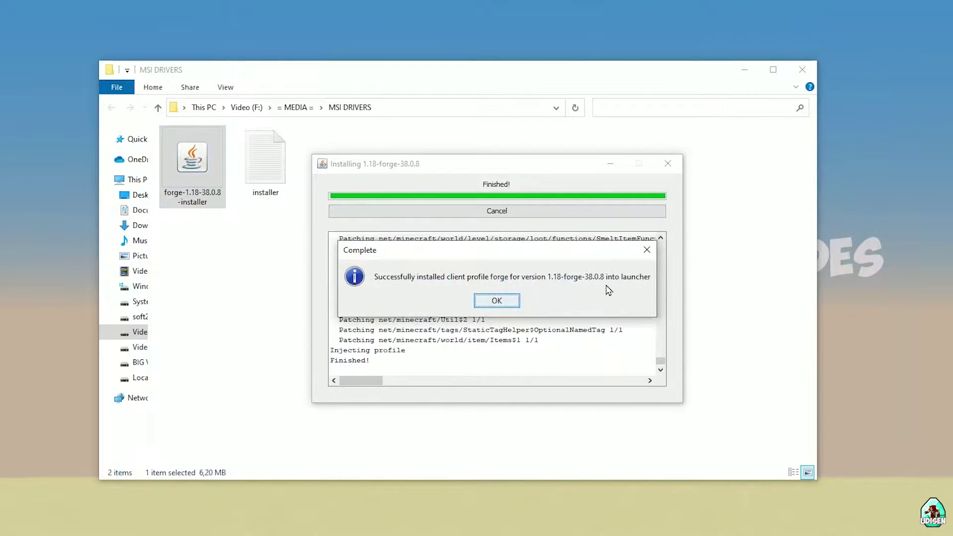
click(647, 249)
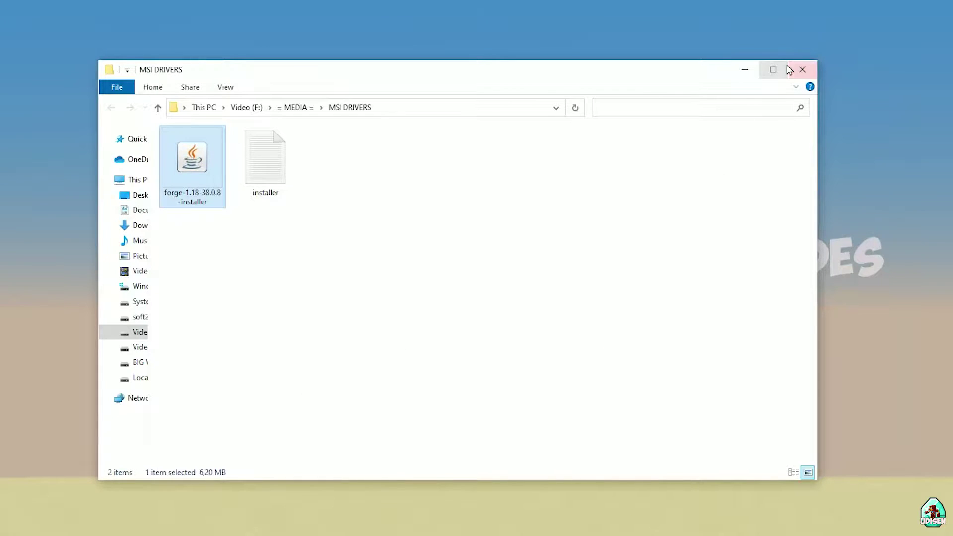
Step: Hide the MSI DRIVERS window and open the forge installation's settings
click(744, 70)
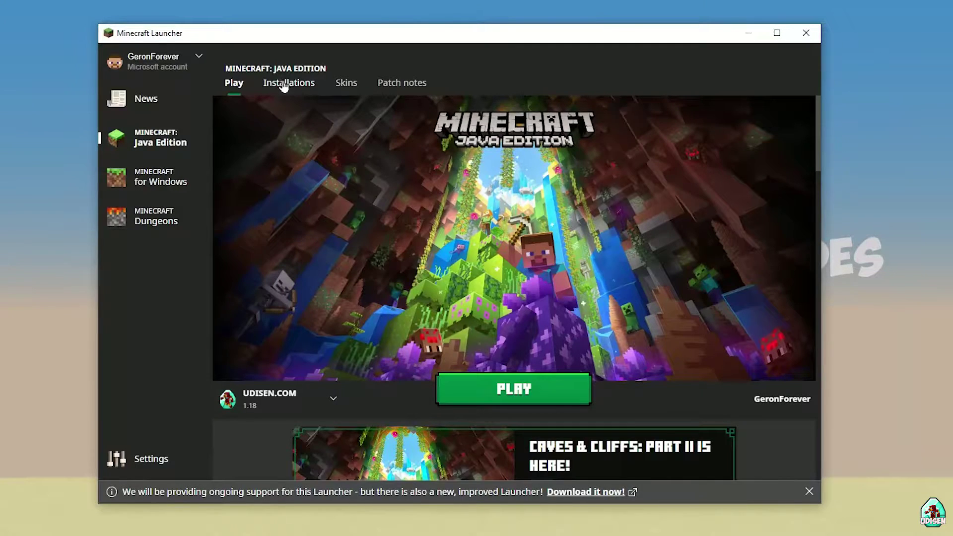
click(283, 83)
mouse_move(442, 266)
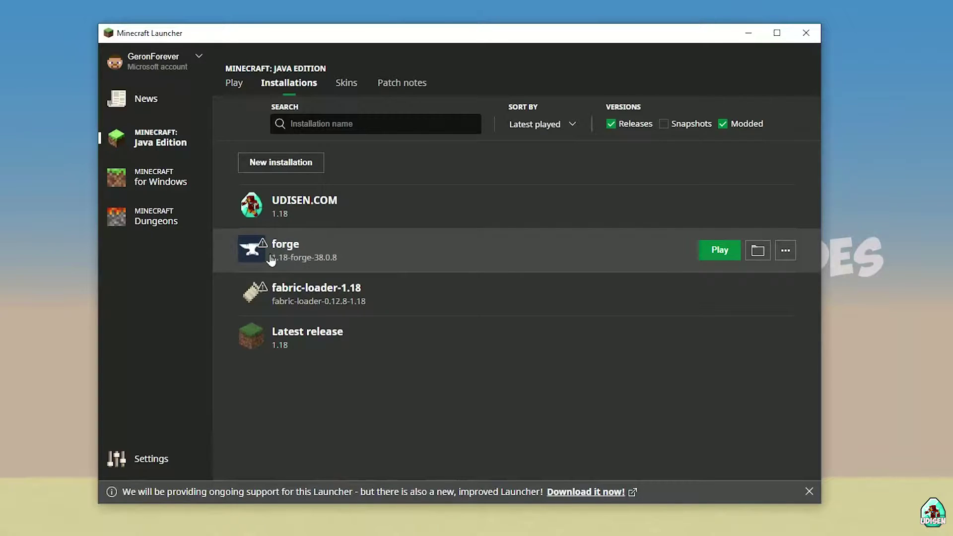
click(380, 258)
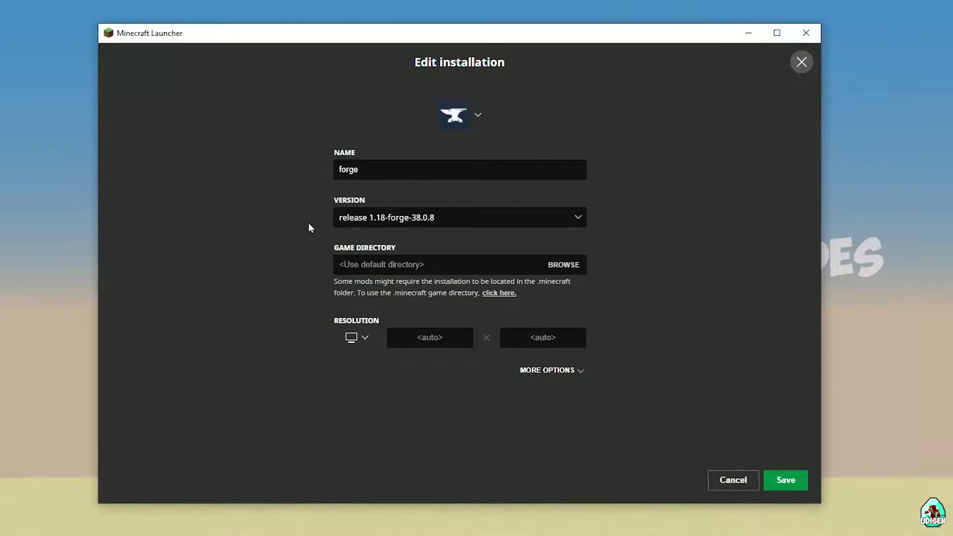
Step: Keep the forge installation at release 1.18-forge-38.0.8 and close its settings
click(458, 221)
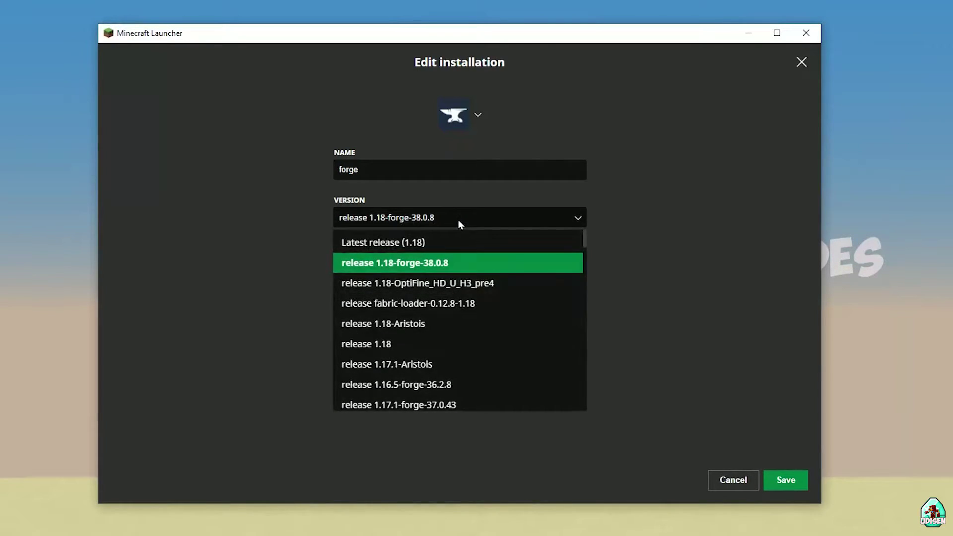
click(458, 224)
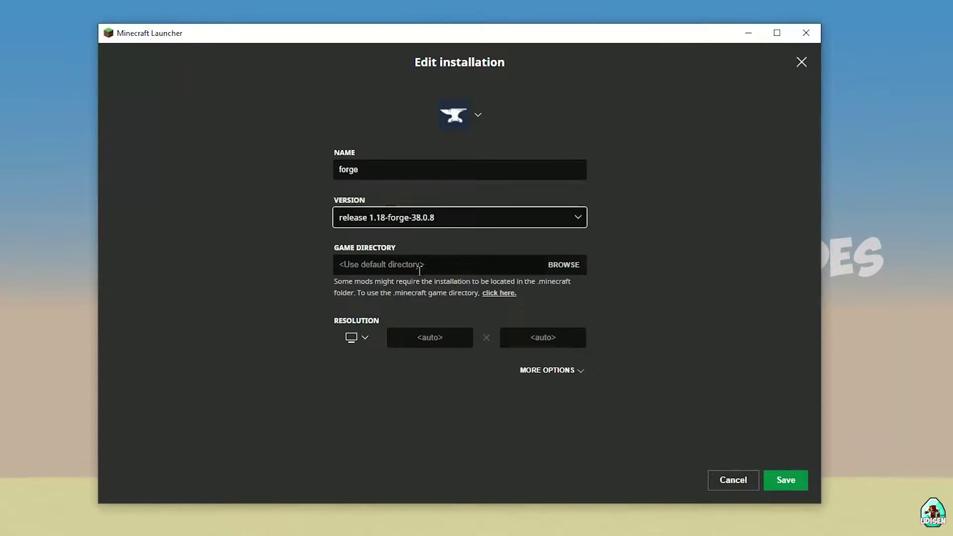
click(435, 224)
click(392, 262)
click(742, 478)
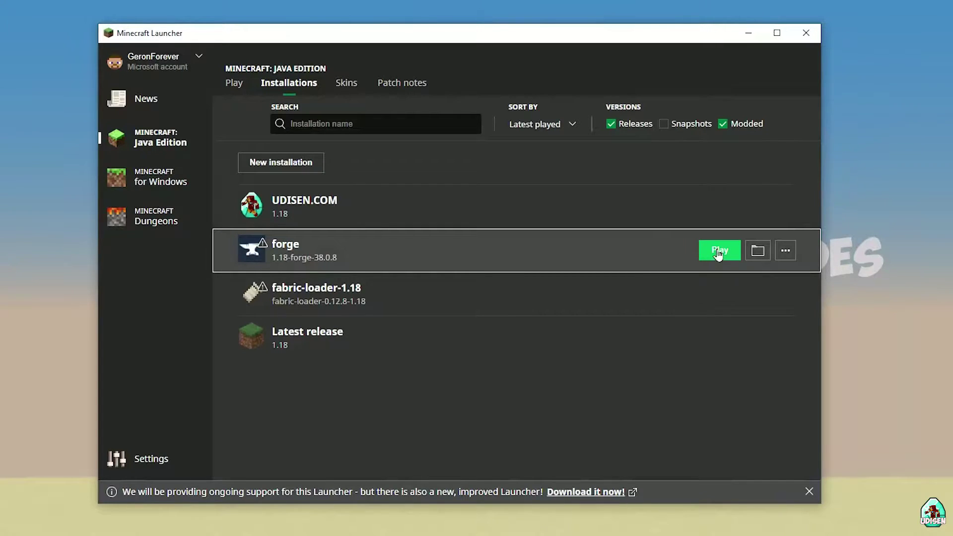
Step: Open the mods folder inside the forge installation's game folder
click(758, 250)
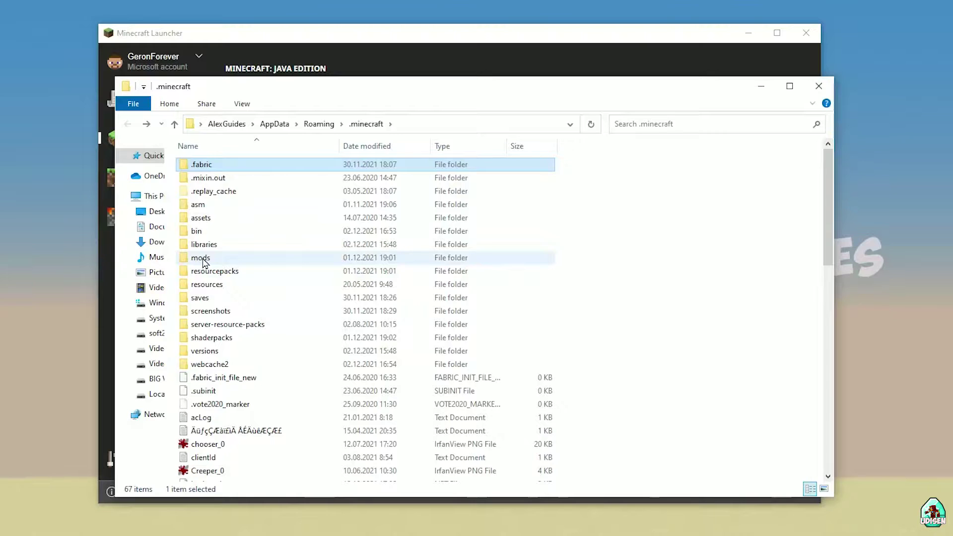
double_click(201, 258)
click(753, 83)
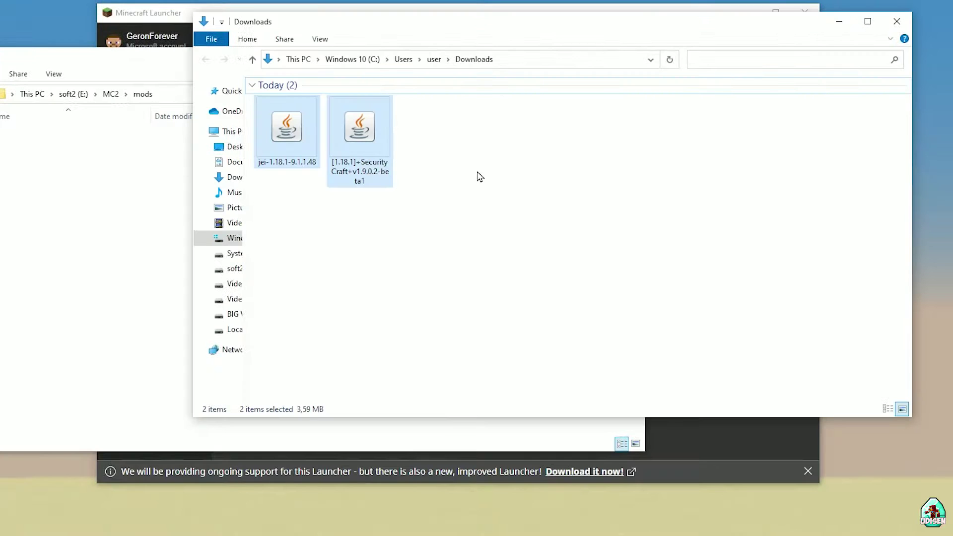
Step: Copy the SecurityCraft and jei-1.18.1-9.1.1.48 jars from Downloads into mods
click(366, 142)
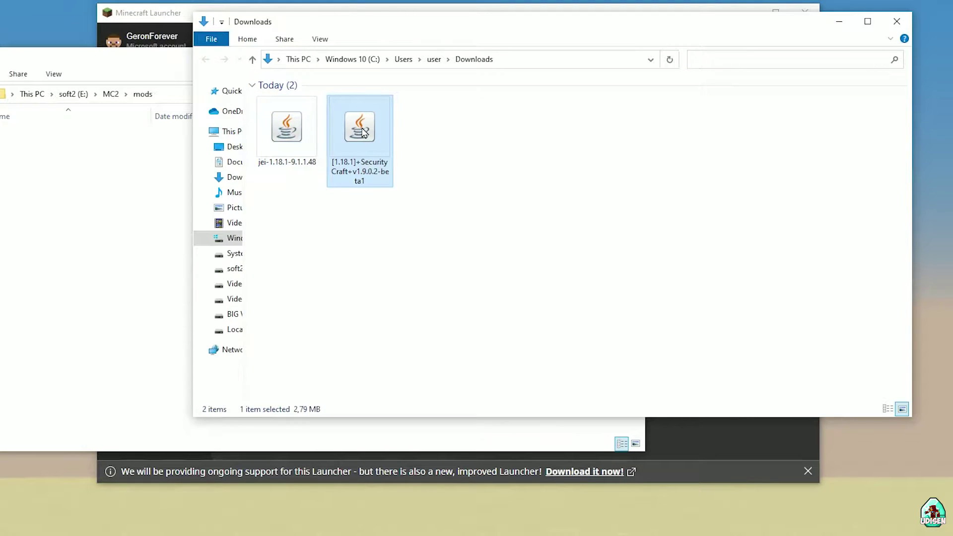
drag(364, 132, 64, 187)
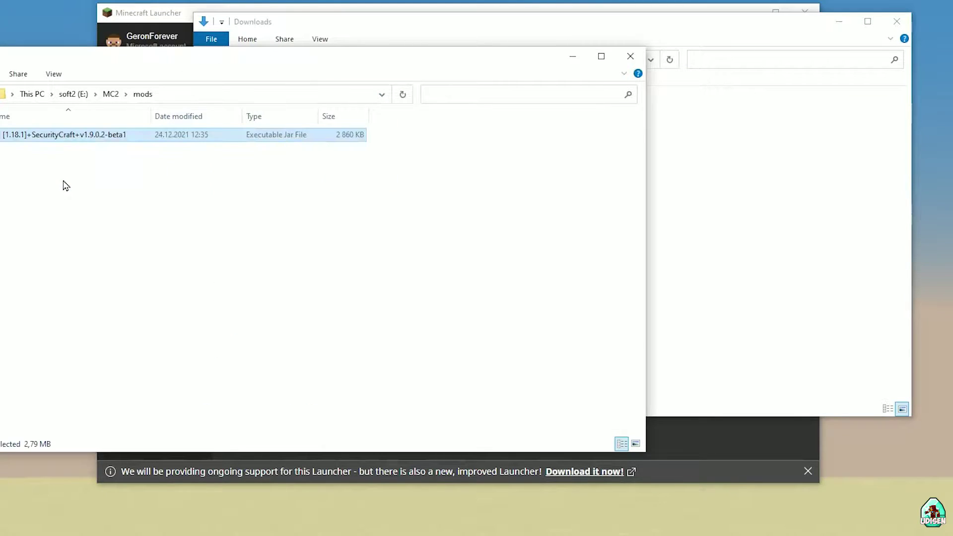
click(781, 168)
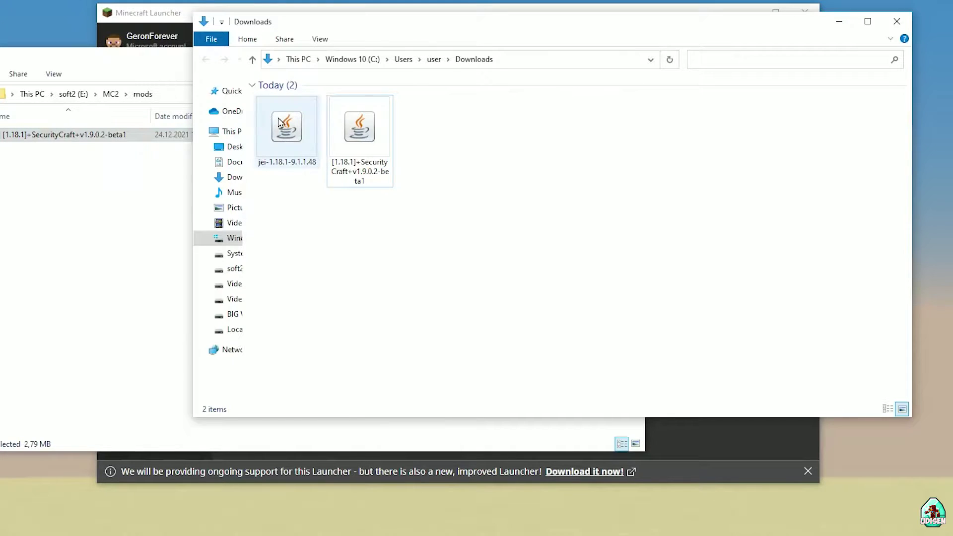
drag(287, 126, 49, 206)
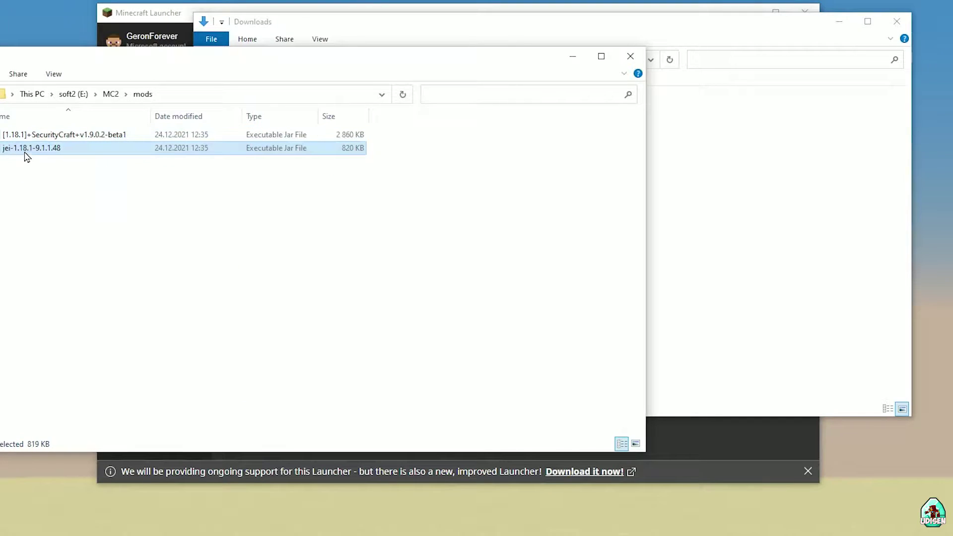
click(572, 56)
click(839, 21)
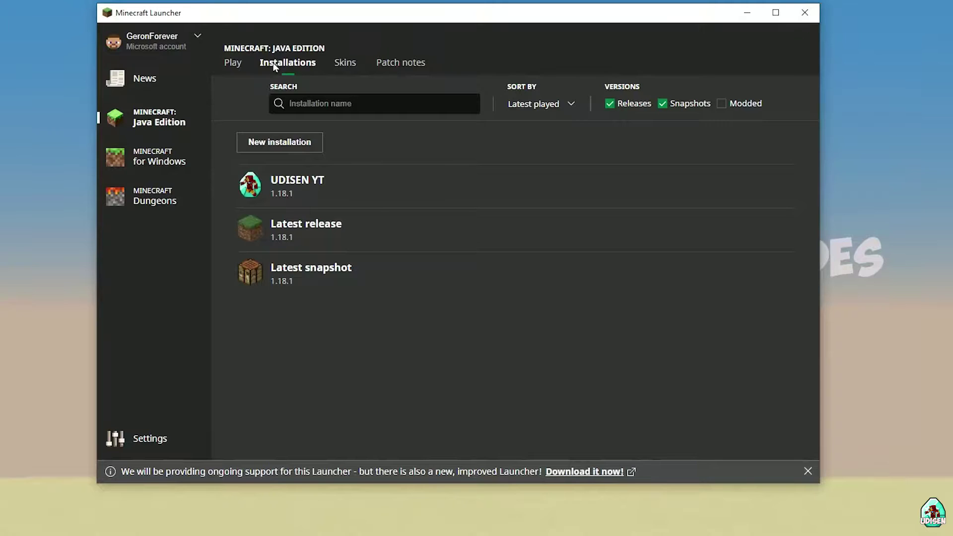
Step: Show modded installations and open forge 1.18.1's settings, leaving its name unchanged
click(740, 102)
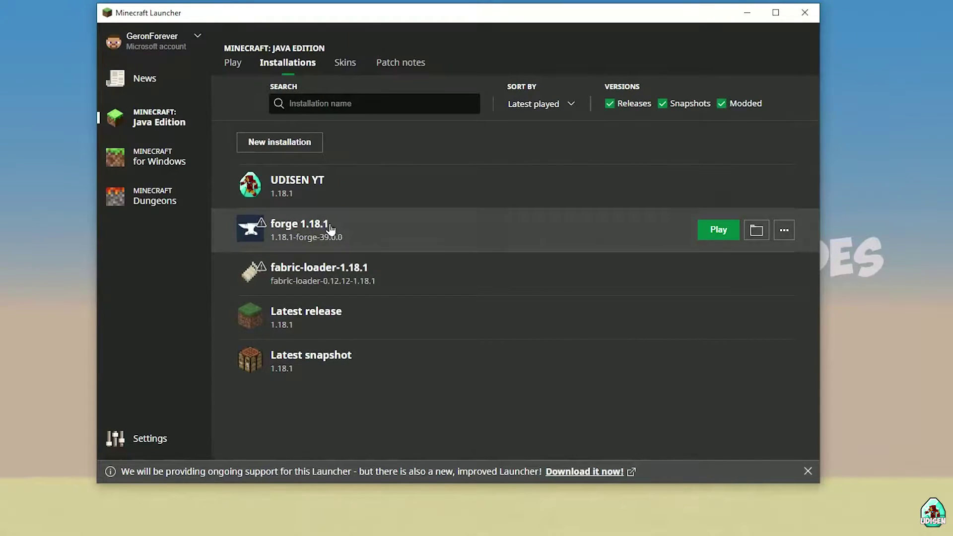
click(331, 229)
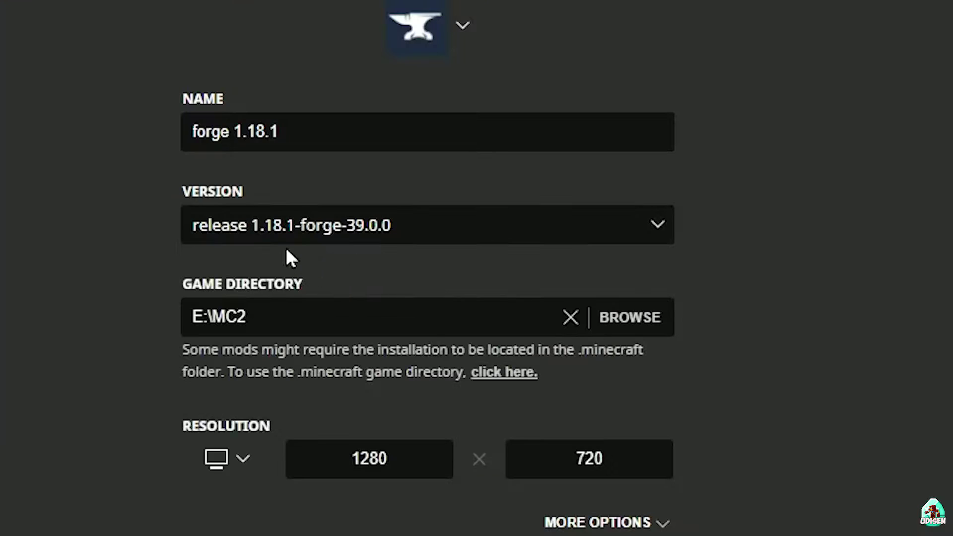
click(202, 227)
click(251, 134)
drag(290, 134, 233, 159)
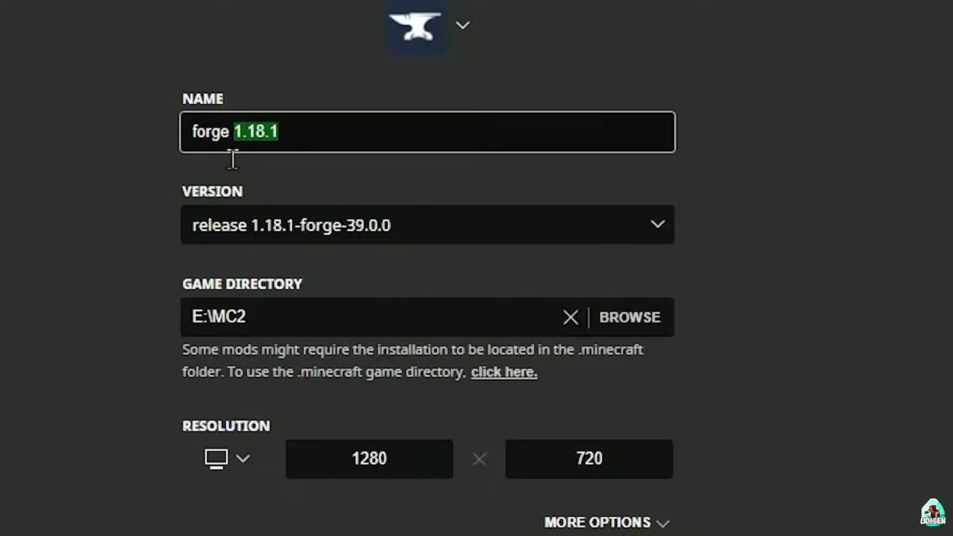
click(218, 178)
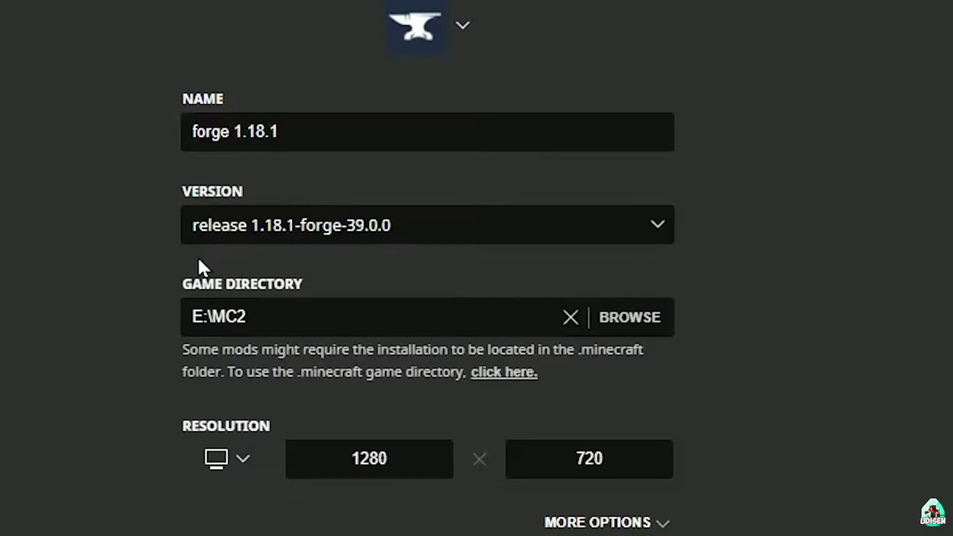
Step: Try release 1.18-forge-38.0.15, then set 1.18.1-forge-39.0.0 and save
click(308, 241)
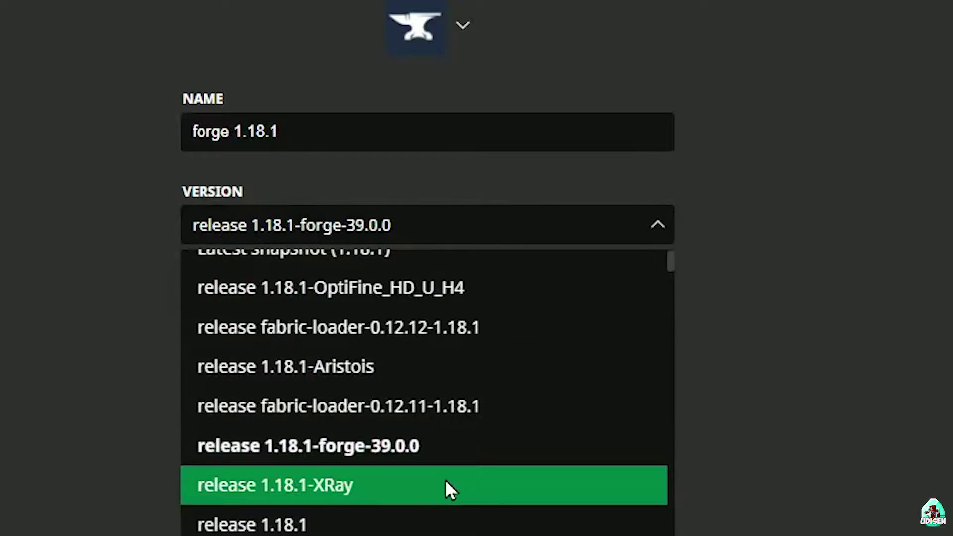
scroll(424, 449, down, 5)
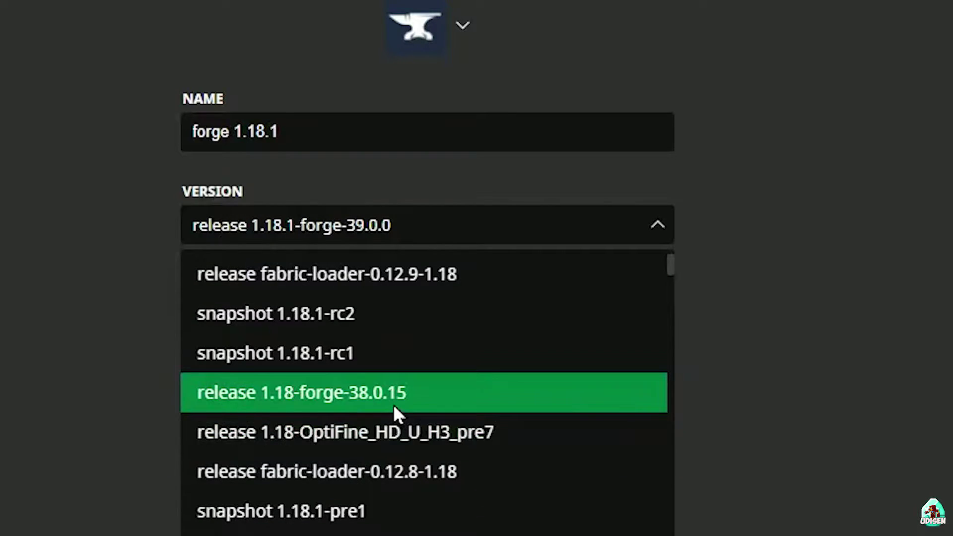
click(393, 404)
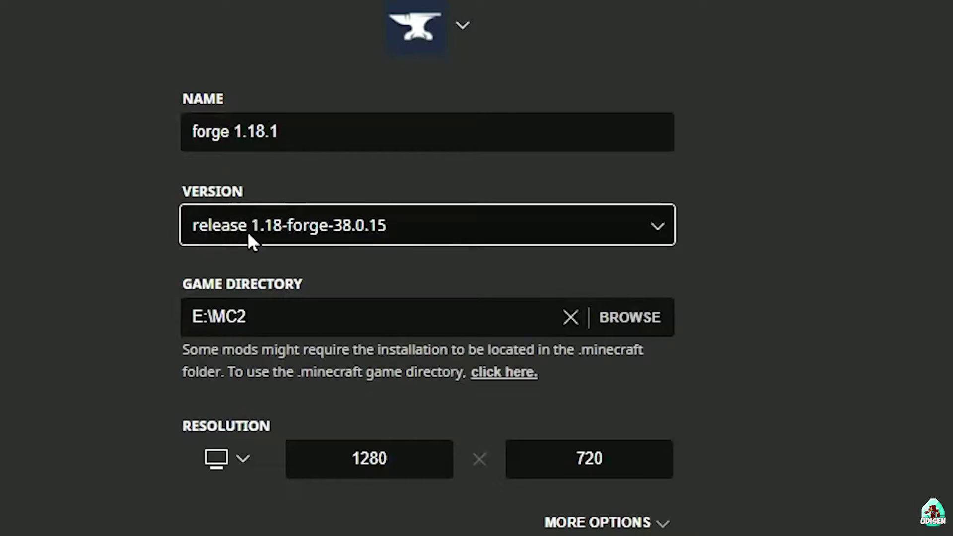
click(362, 227)
scroll(380, 425, up, 5)
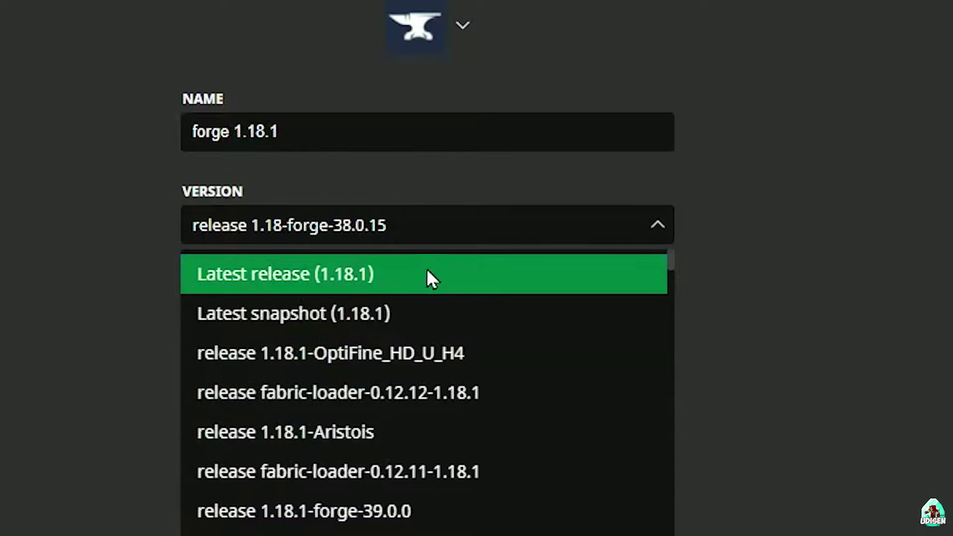
click(394, 509)
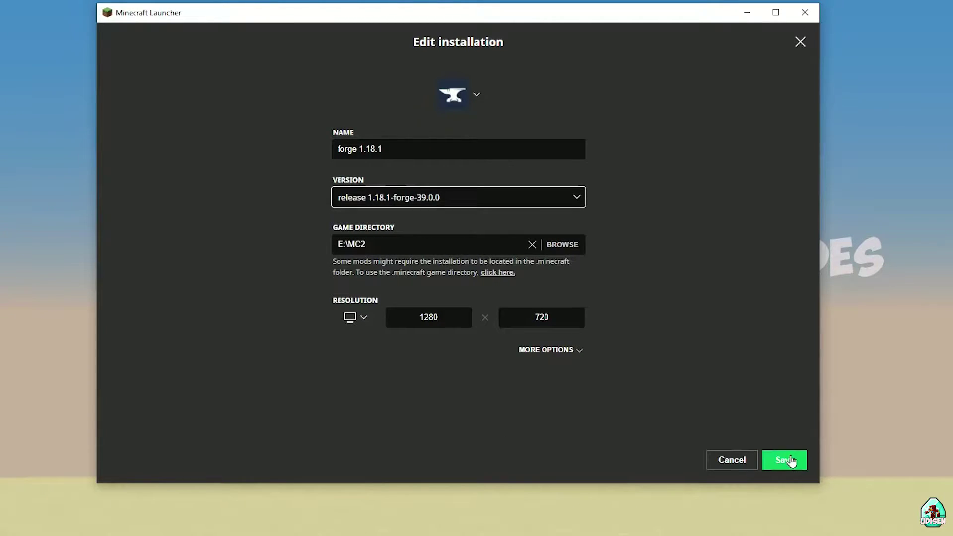
click(789, 461)
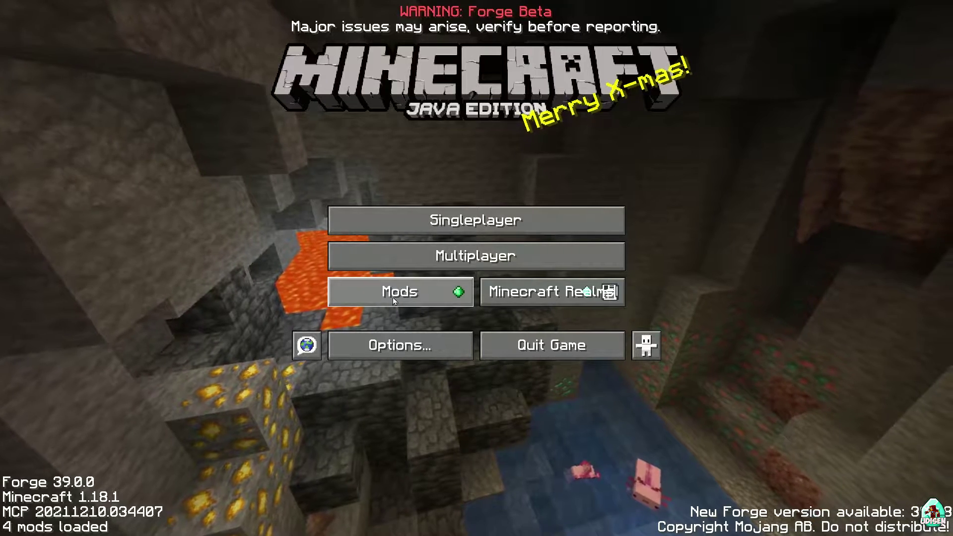
Step: Check SecurityCraft's details in the Mods list
click(392, 293)
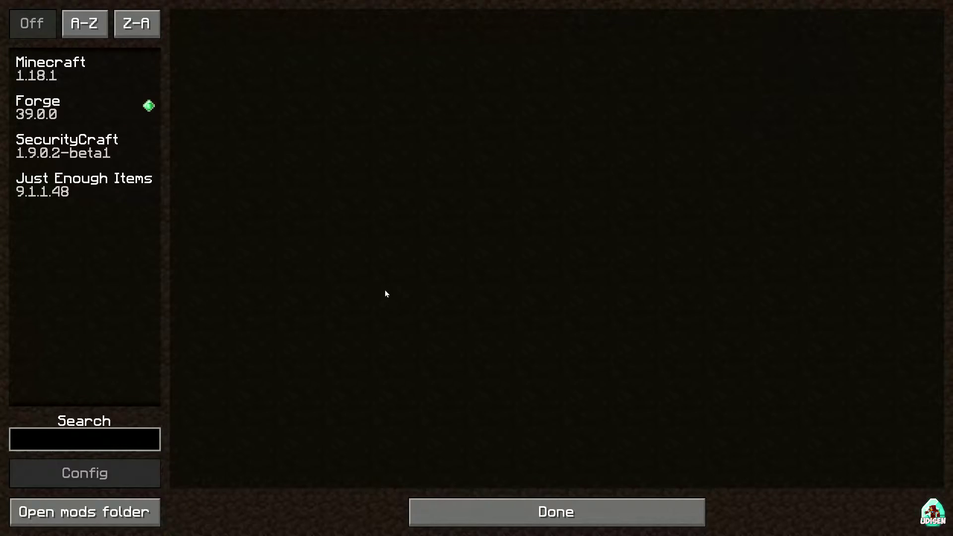
click(82, 155)
key(Escape)
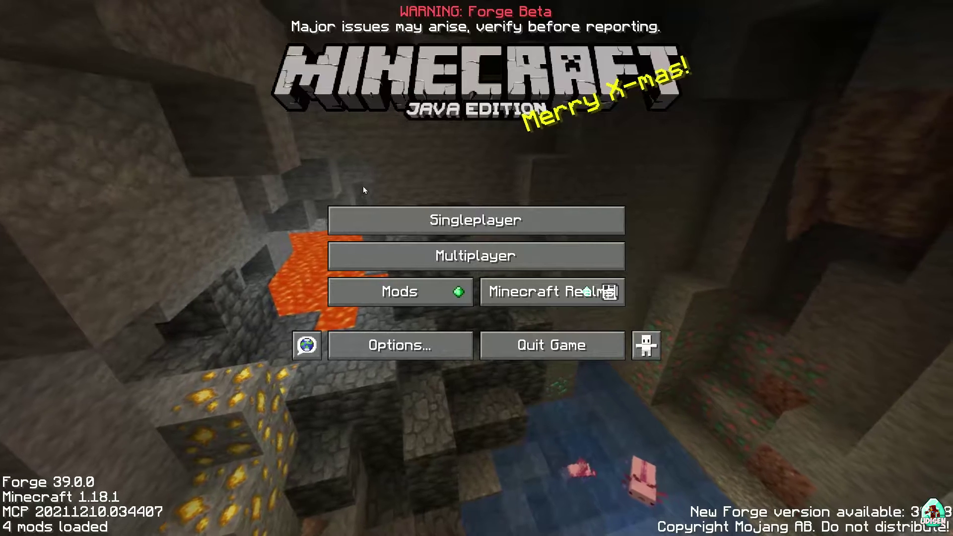
Step: Load the most recent New World and page through the inventory items
click(365, 217)
click(367, 115)
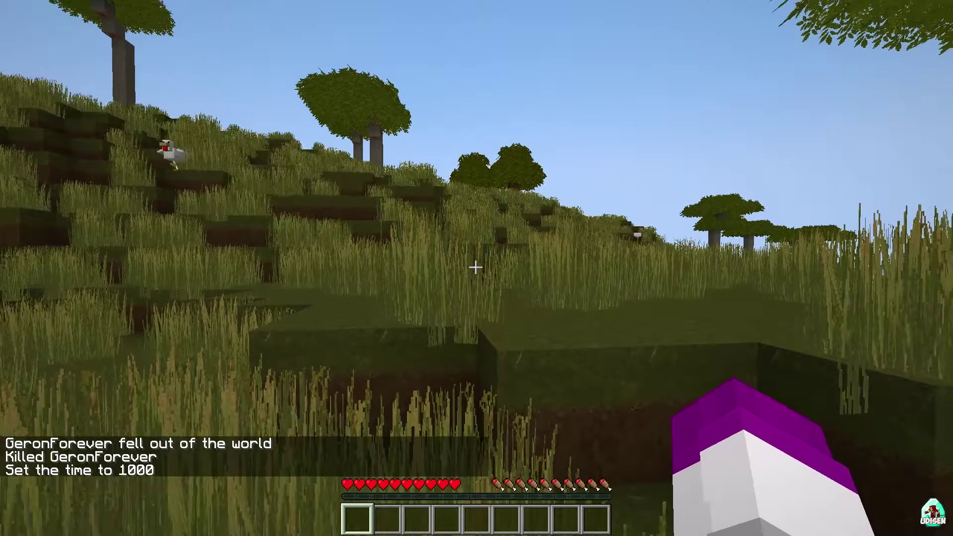
key(e)
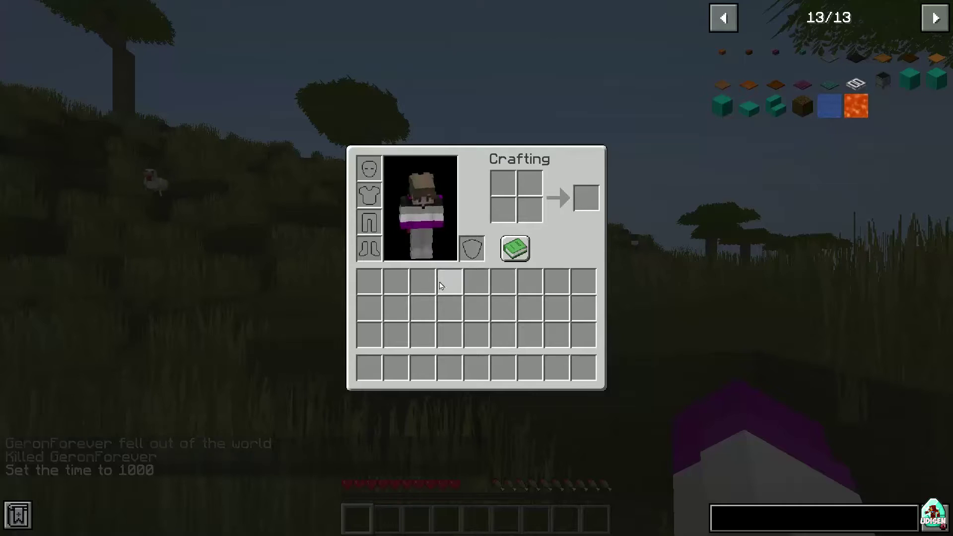
click(728, 22)
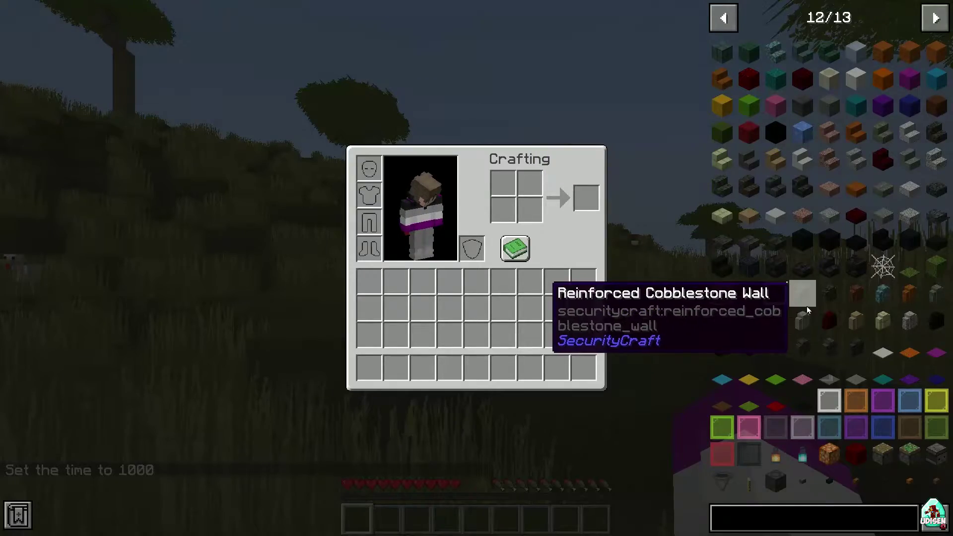
key(e)
Step: Switch to Creative Mode with the /gamemode creative command
key(slash)
text(gamerule)
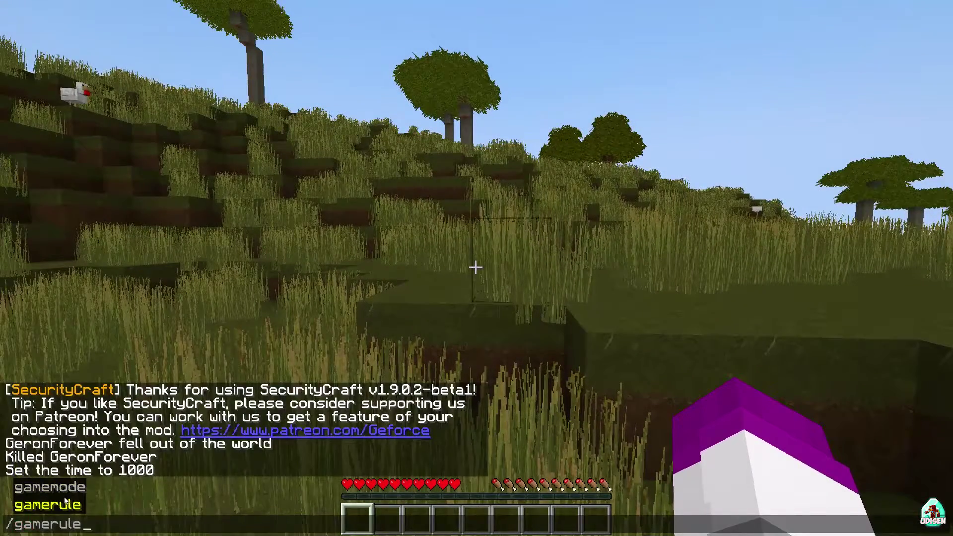
key(Tab)
text(creative)
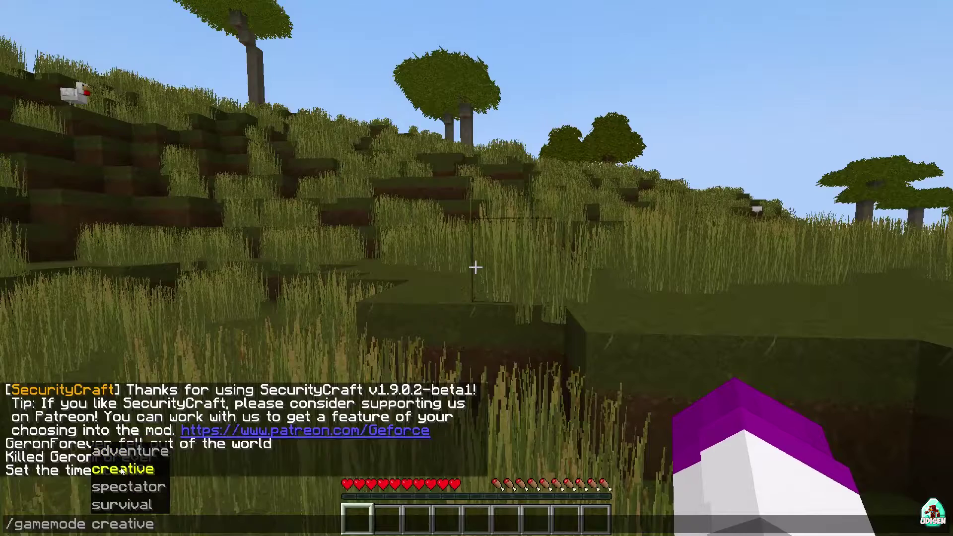
key(Return)
Step: Put the Trophy System from SecurityCraft: Technical into hotbar slot 8 and close the inventory
key(e)
click(607, 105)
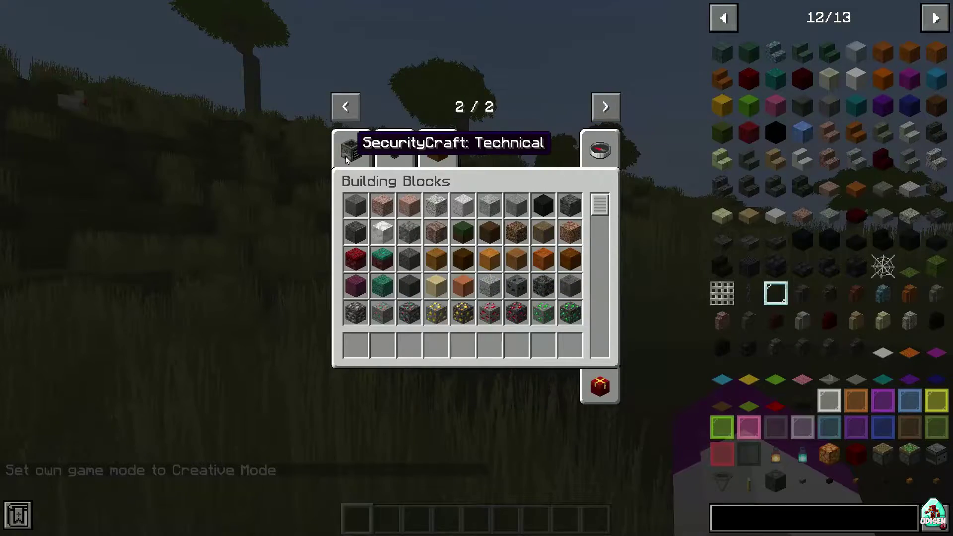
click(350, 147)
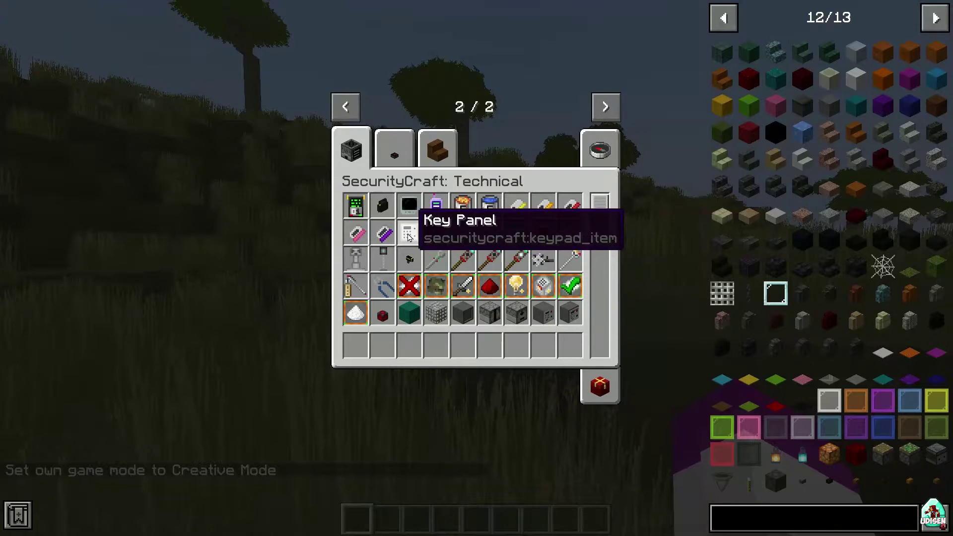
scroll(517, 243, down, 2)
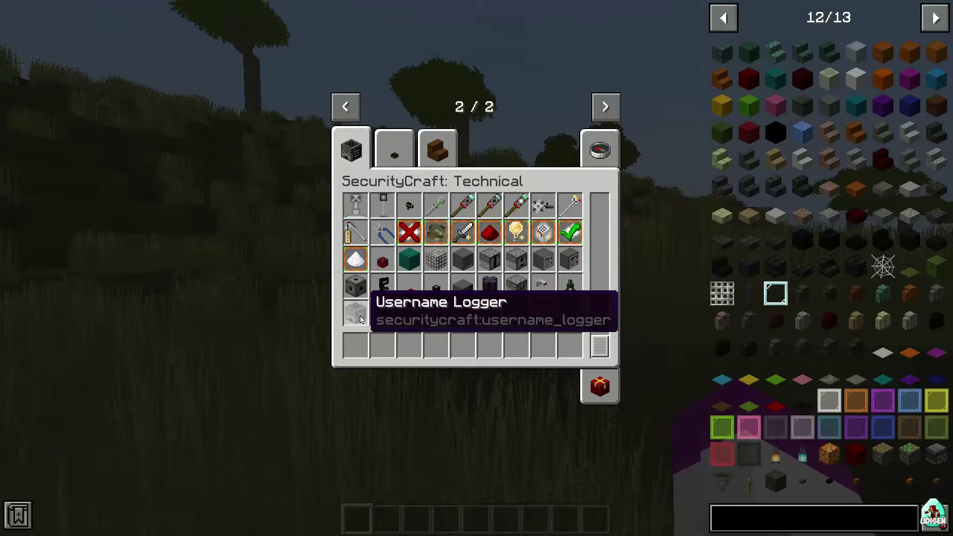
click(570, 286)
click(543, 345)
key(e)
scroll(476, 267, down, 7)
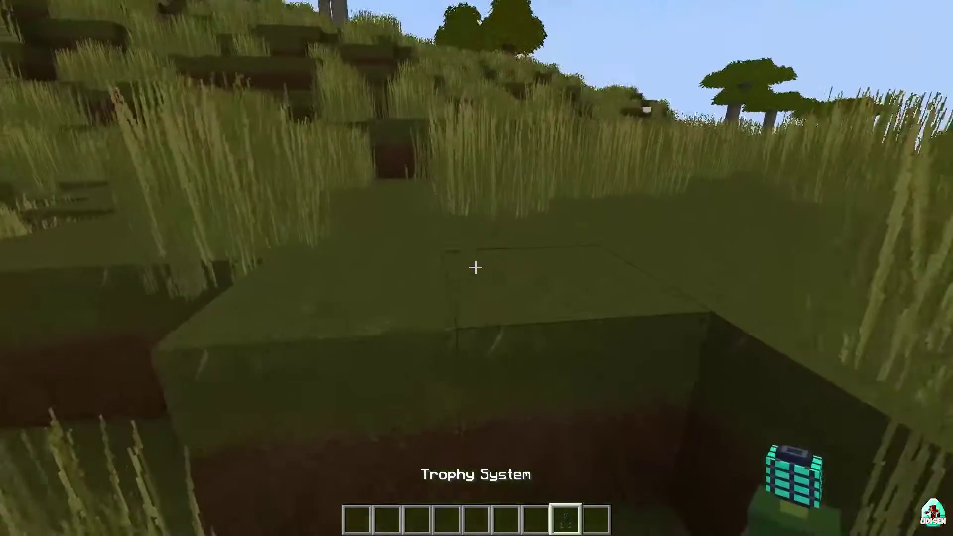
Step: Place the Trophy System in the savanna and view its targetable projectiles list
right_click(476, 267)
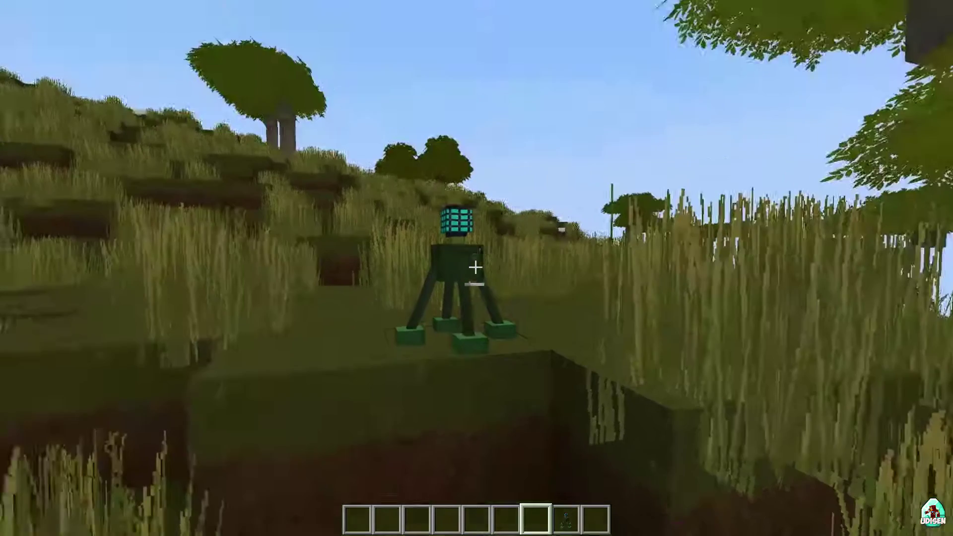
right_click(475, 267)
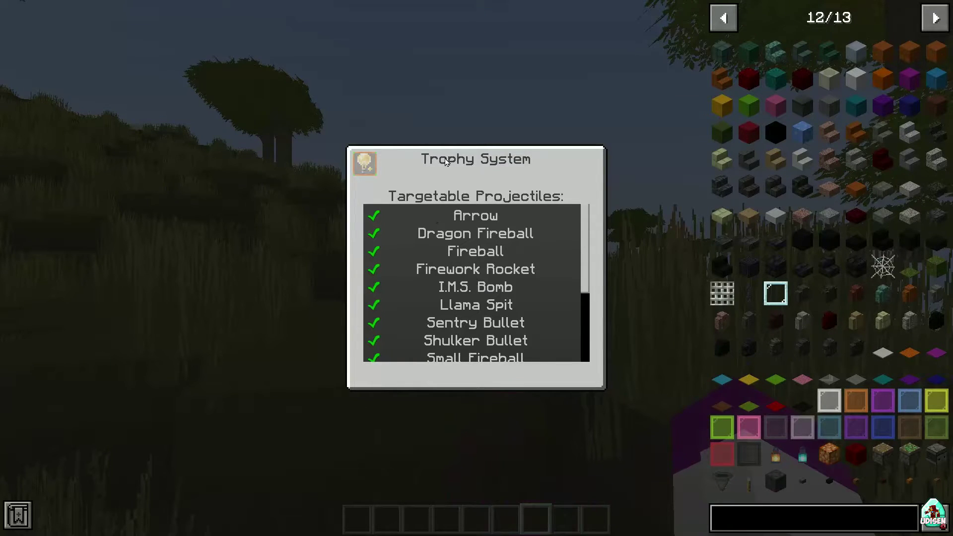
scroll(505, 291, down, 3)
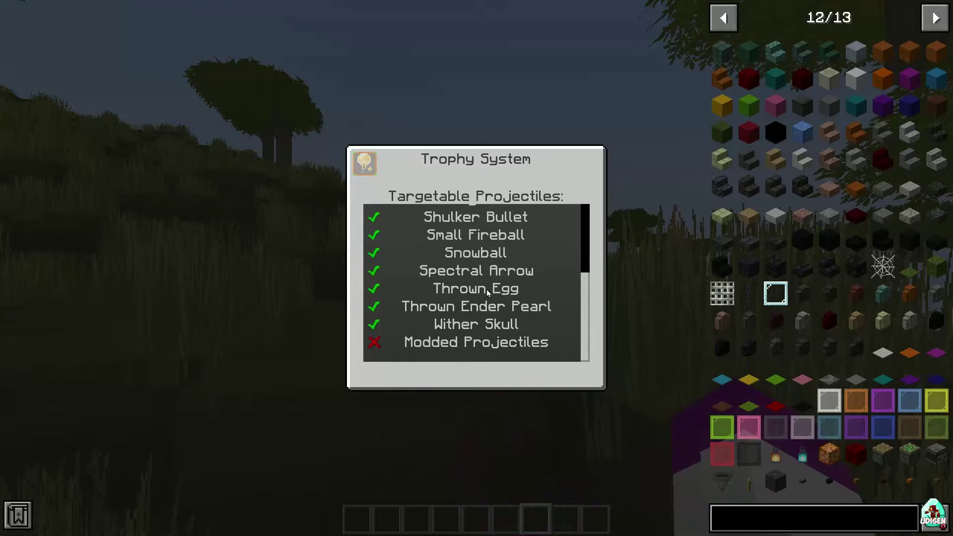
mouse_move(368, 163)
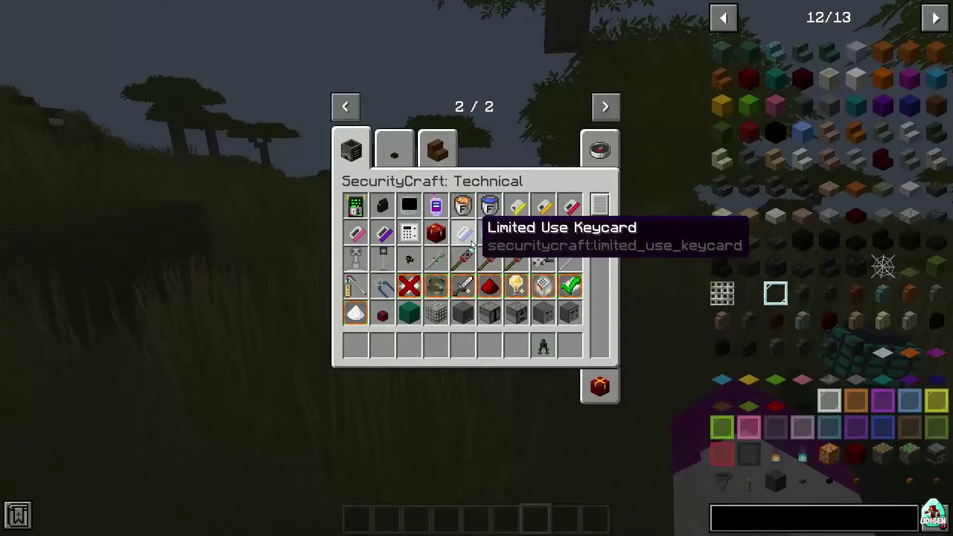
scroll(422, 214, down, 2)
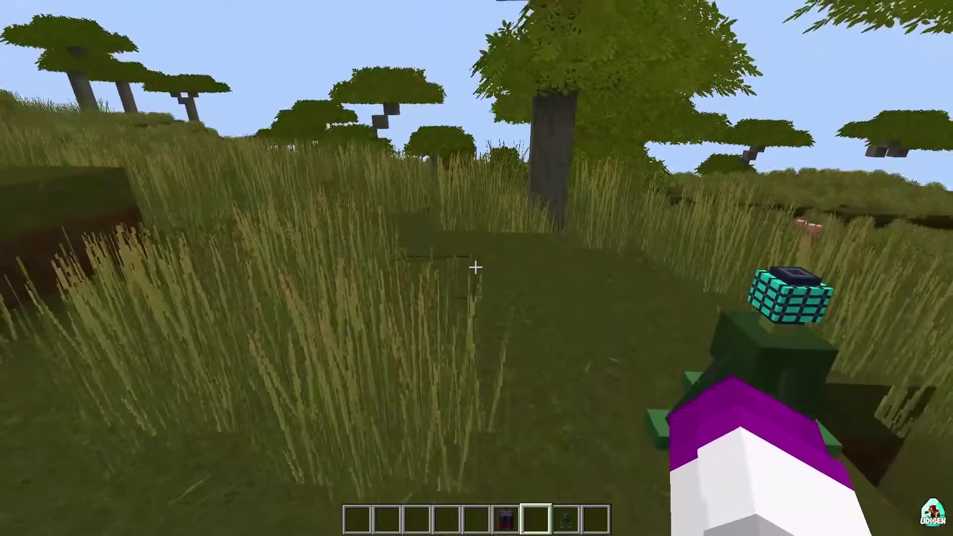
Step: Place a Protecto on the grass and reopen the SecurityCraft: Technical creative inventory
key(6)
right_click(475, 269)
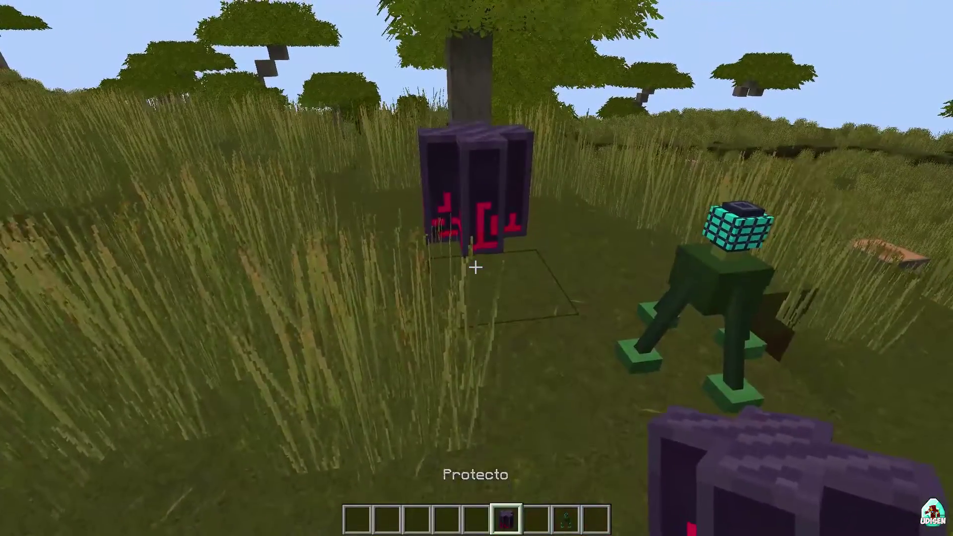
key(7)
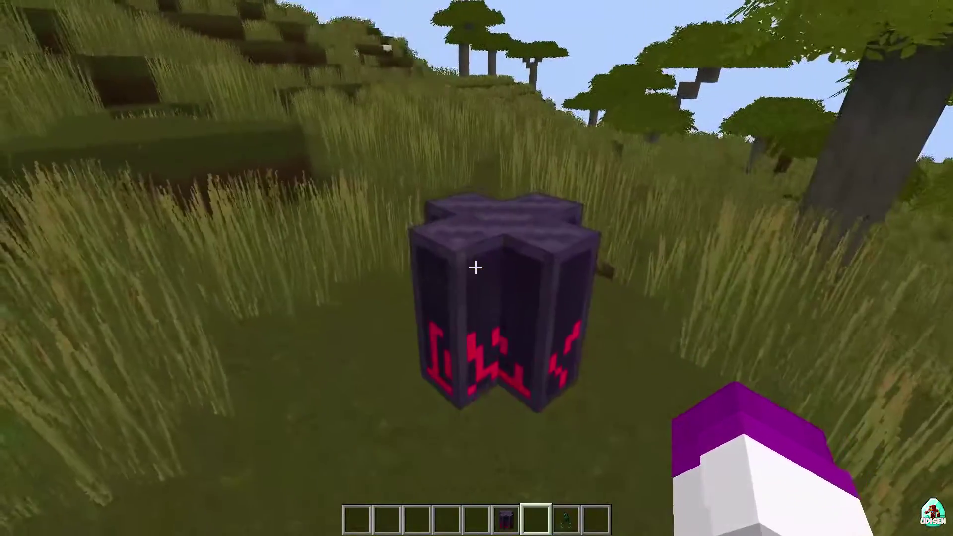
key(e)
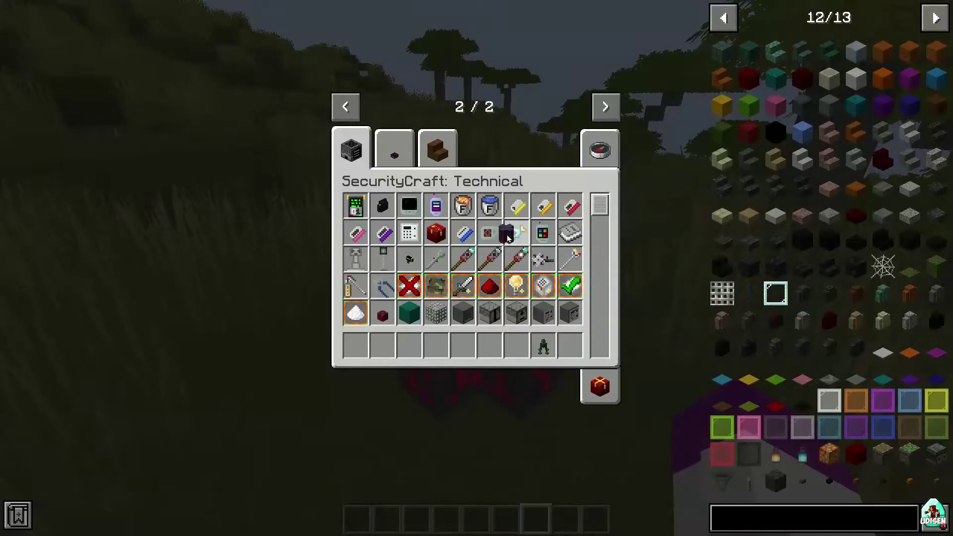
Step: Put the Camera Monitor in the hotbar and take a Security Camera via a 'cam' search
click(427, 349)
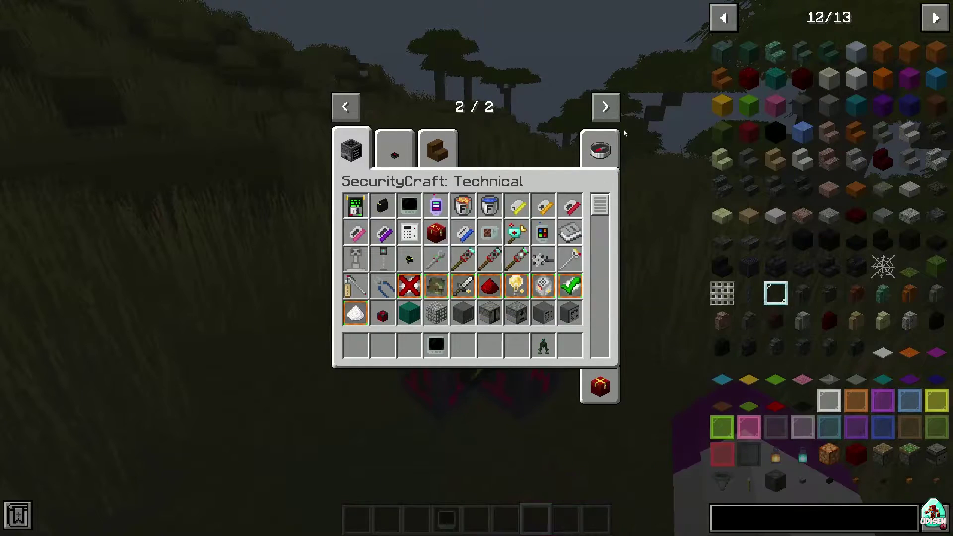
click(595, 155)
text(ca)
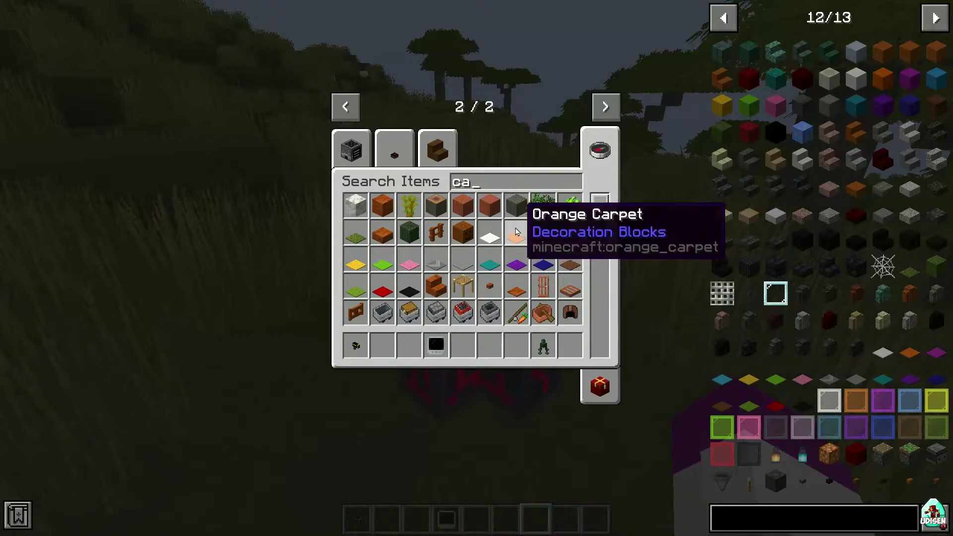
text(m)
key(ctrl+a)
click(436, 203)
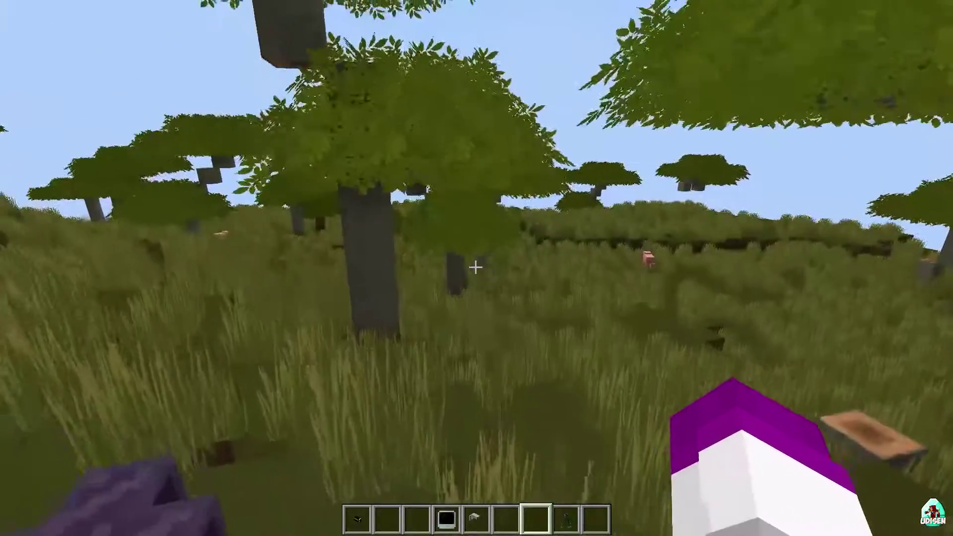
Step: Mount the Security Camera on the tree trunk and place more Protectos nearby
key(5)
right_click(475, 268)
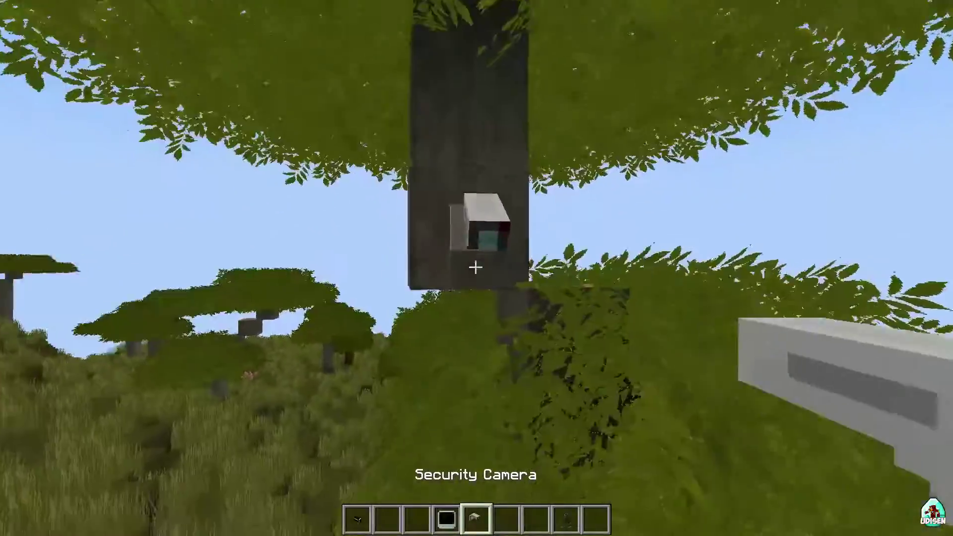
key(w)
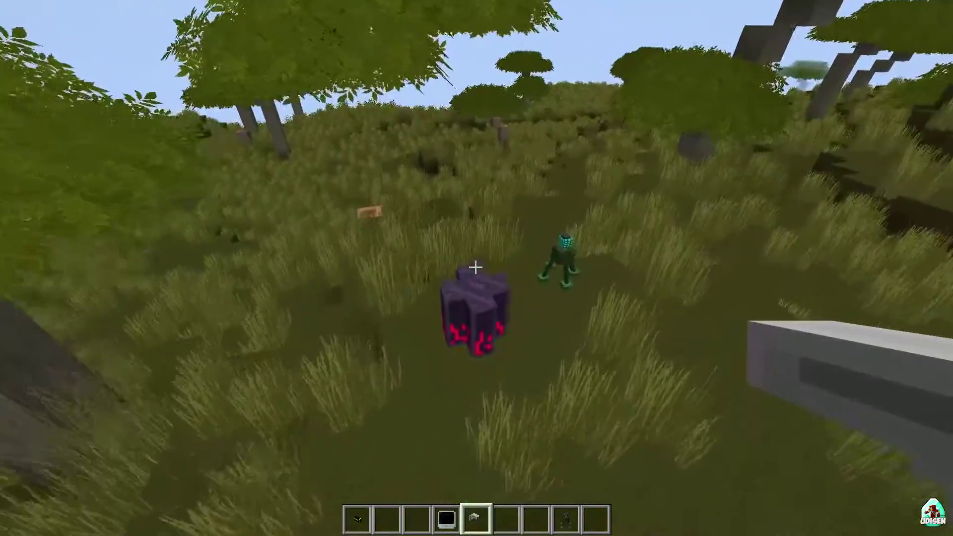
key(6)
right_click(476, 268)
right_click(476, 268)
Step: Move stacks of Axolotl and Bee Spawn Eggs from the spawn-egg search into the hotbar
text(e)
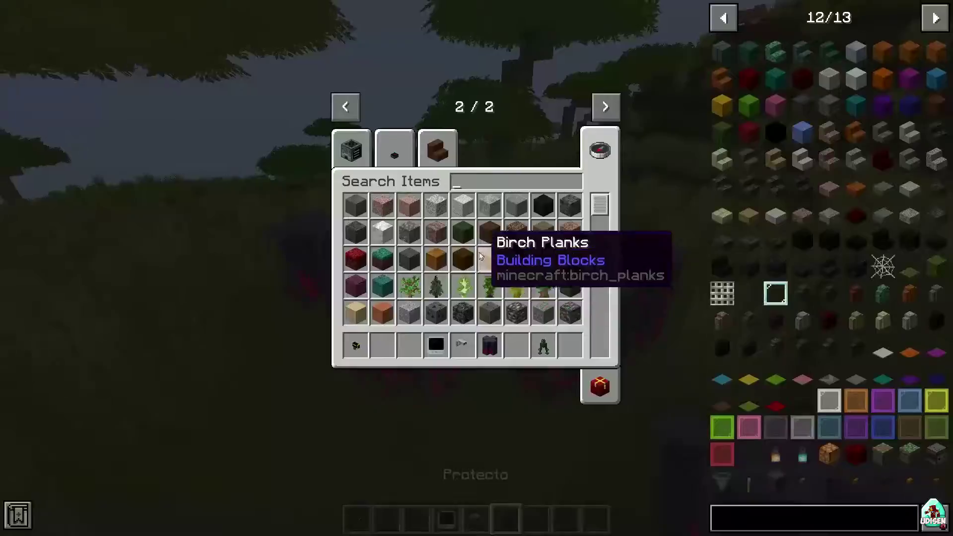
text(spa)
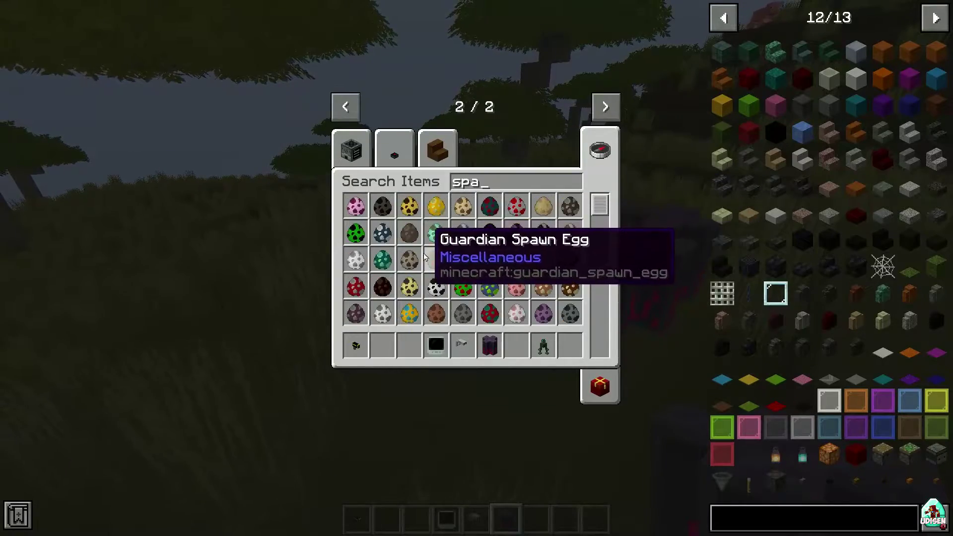
click(356, 205)
click(517, 345)
key(e)
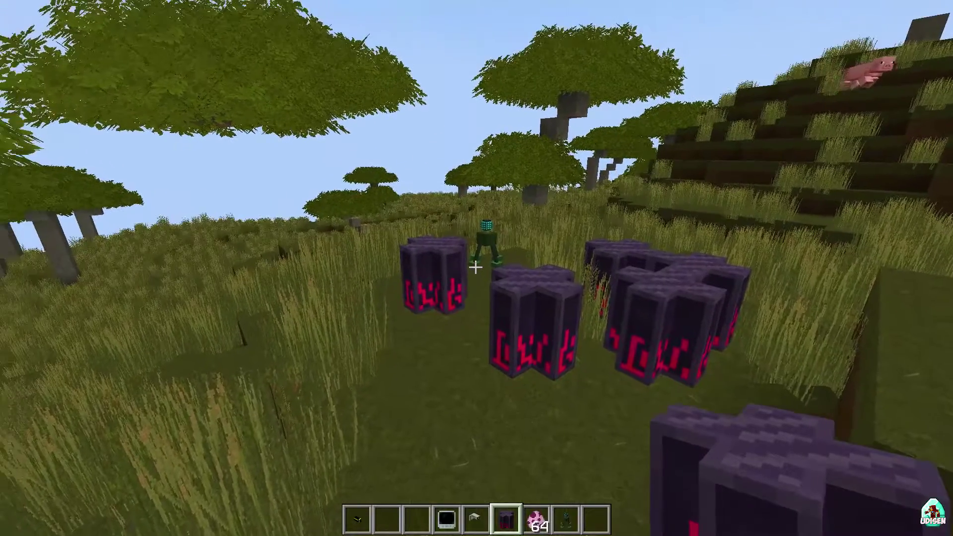
text(e)
text(a)
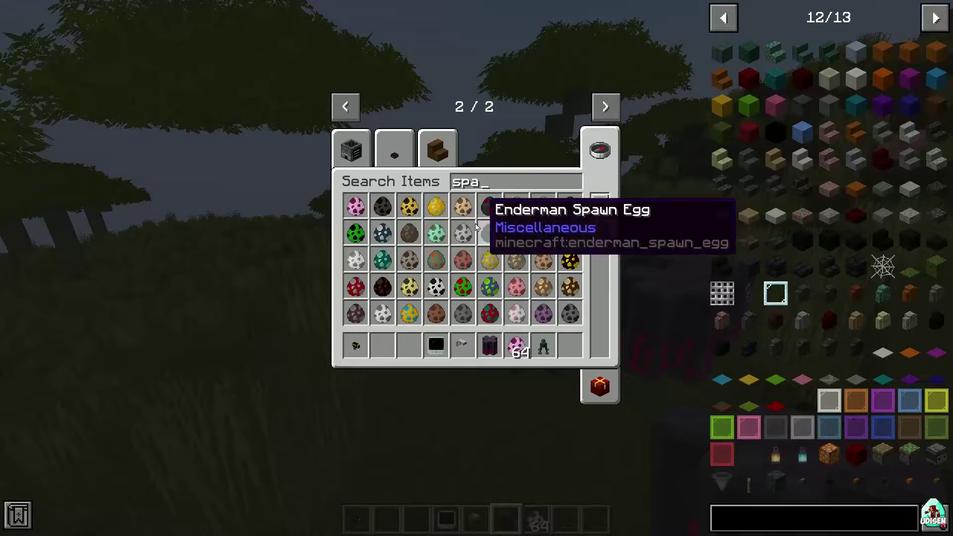
click(411, 207)
click(577, 351)
key(e)
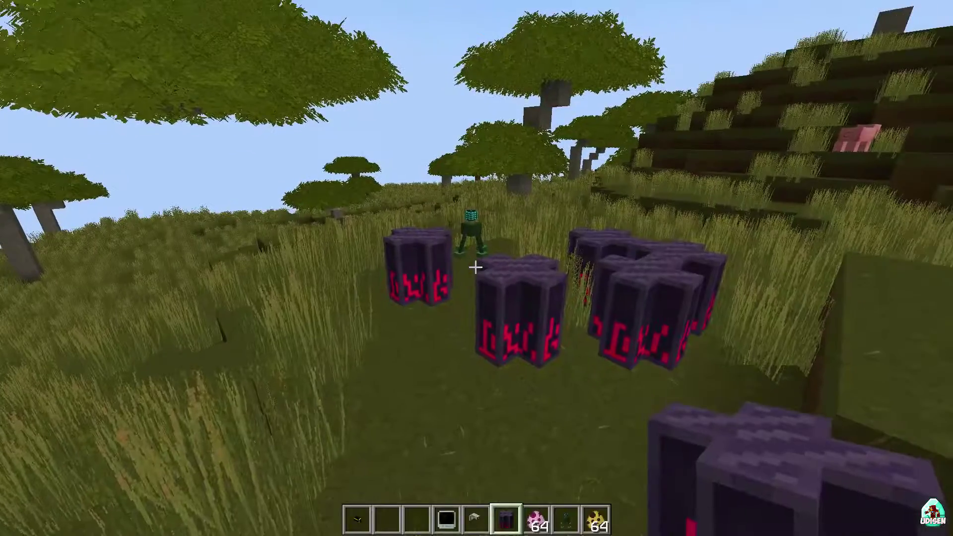
Step: Spawn several bees around the Protectos with the Bee Spawn Eggs
key(9)
right_click(477, 268)
right_click(476, 268)
right_click(476, 269)
right_click(476, 268)
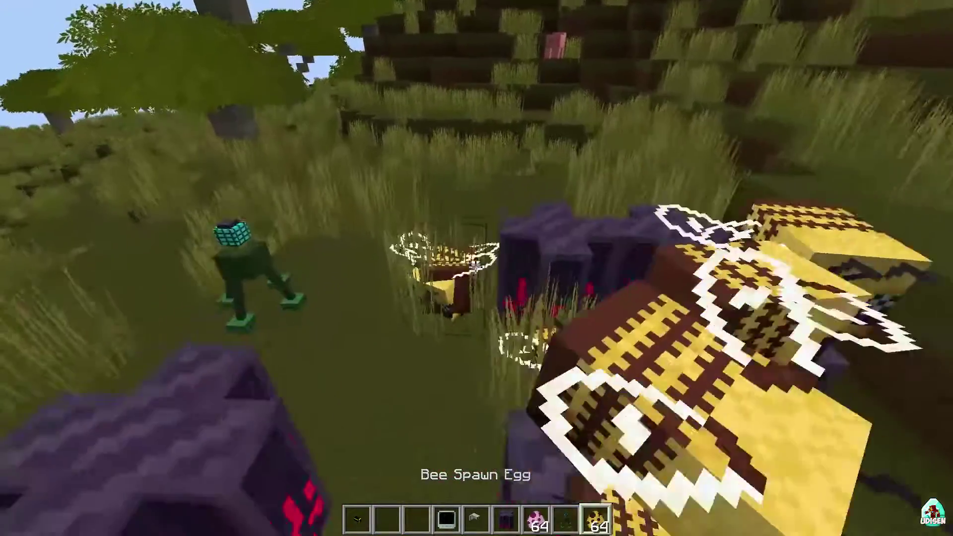
Step: Bind the tree's Security Camera to the Camera Monitor
key(5)
key(4)
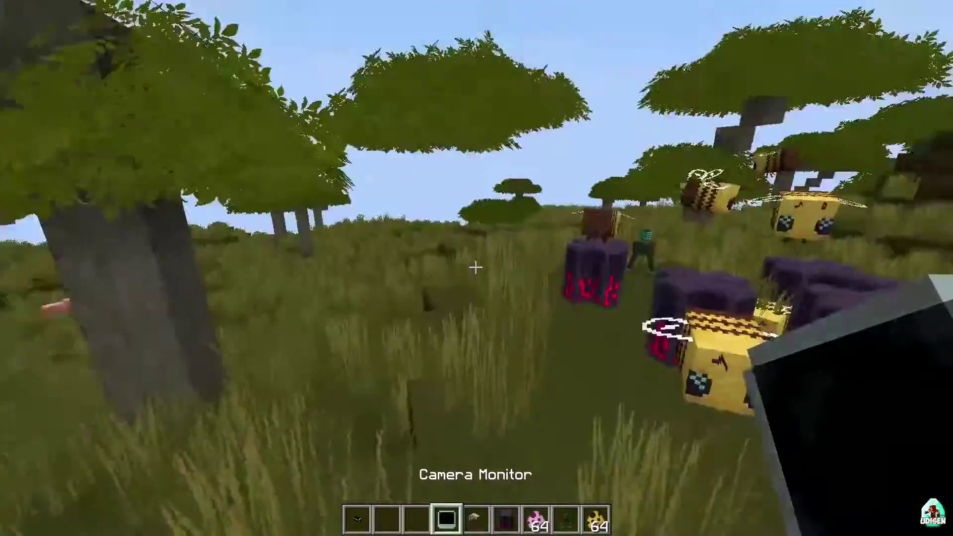
key(e)
key(e)
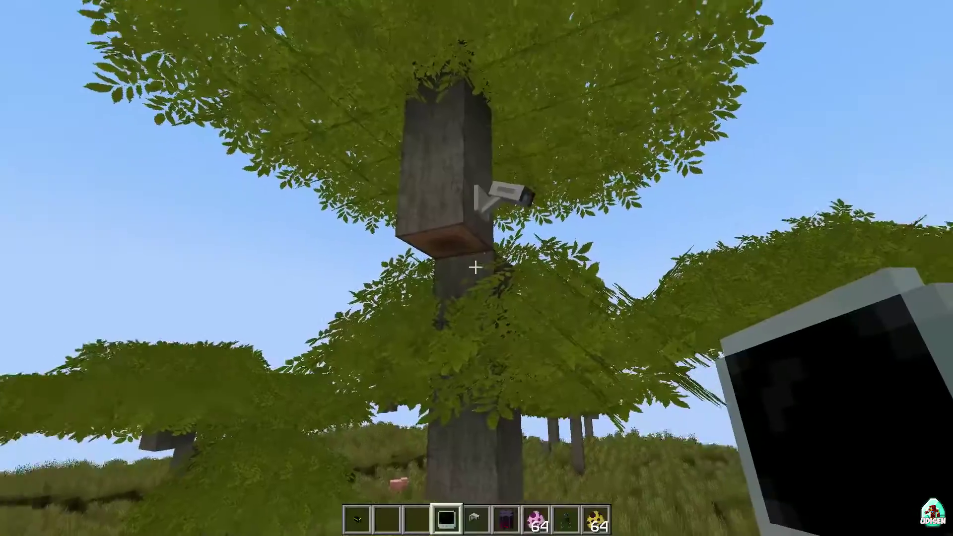
right_click(475, 268)
Step: Walk away across the savanna and view camera 1's live feed on the monitor
key(s)
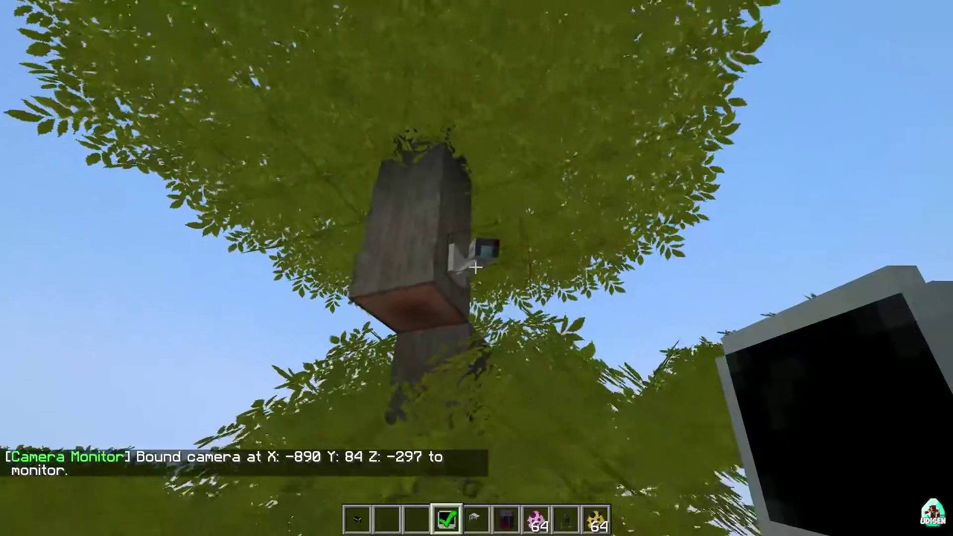
key(s)
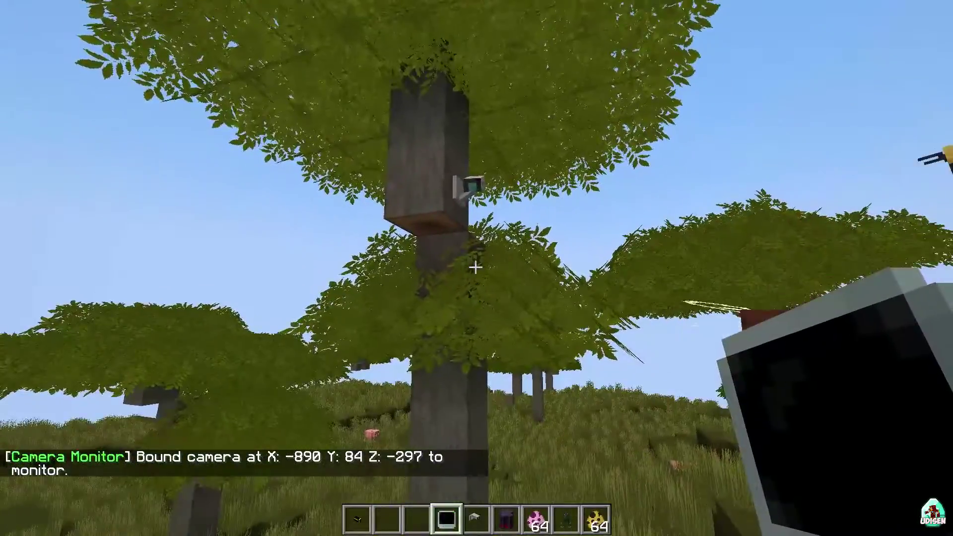
key(w)
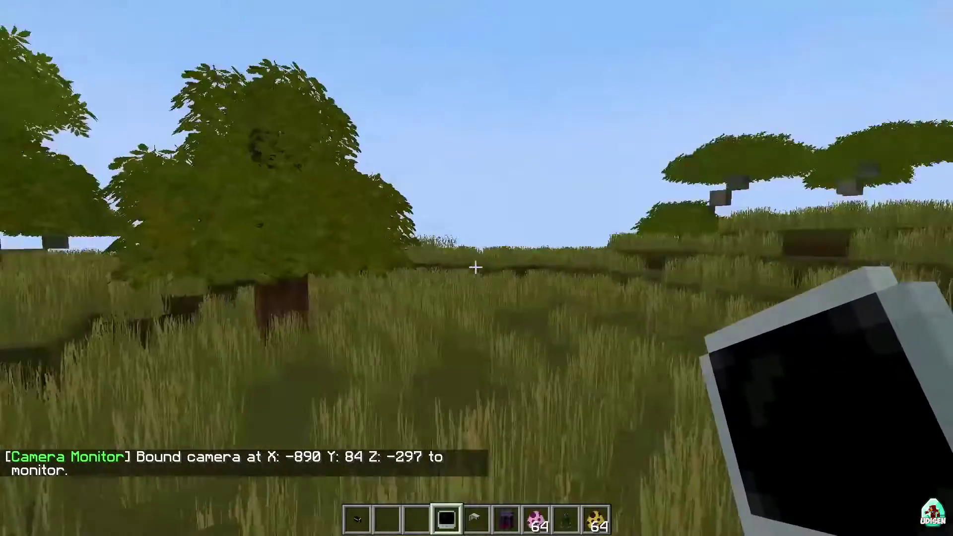
right_click(476, 267)
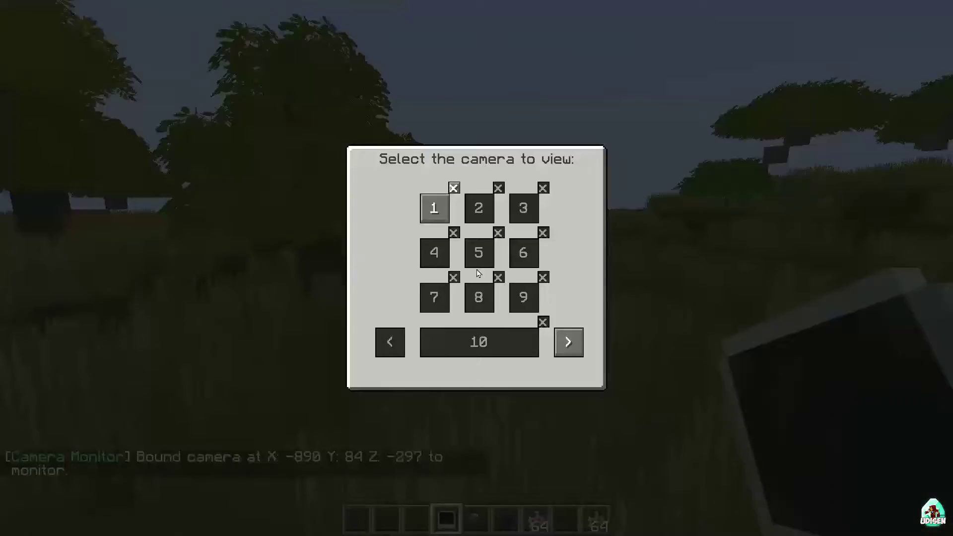
click(438, 199)
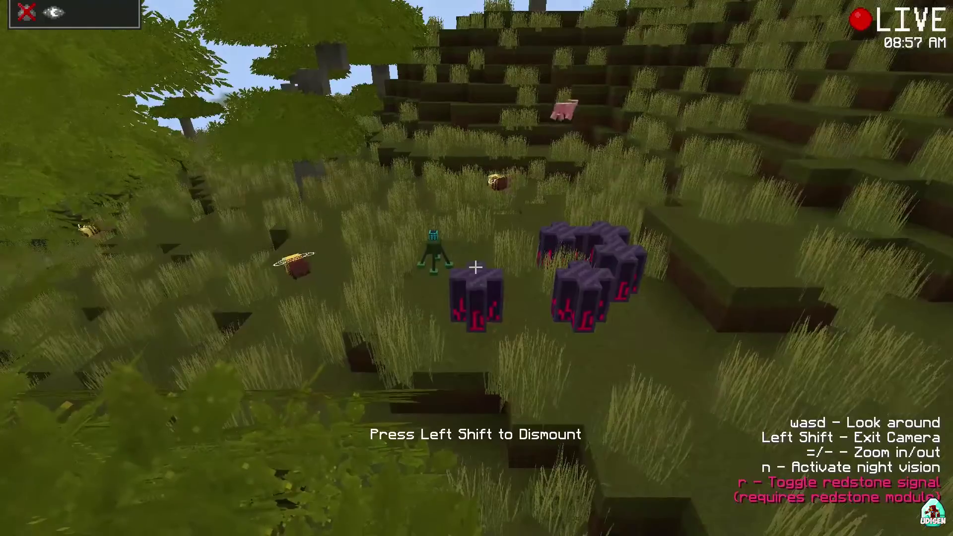
Step: Pan the camera feed around to look over the Protectos, Trophy System and bees
key(d)
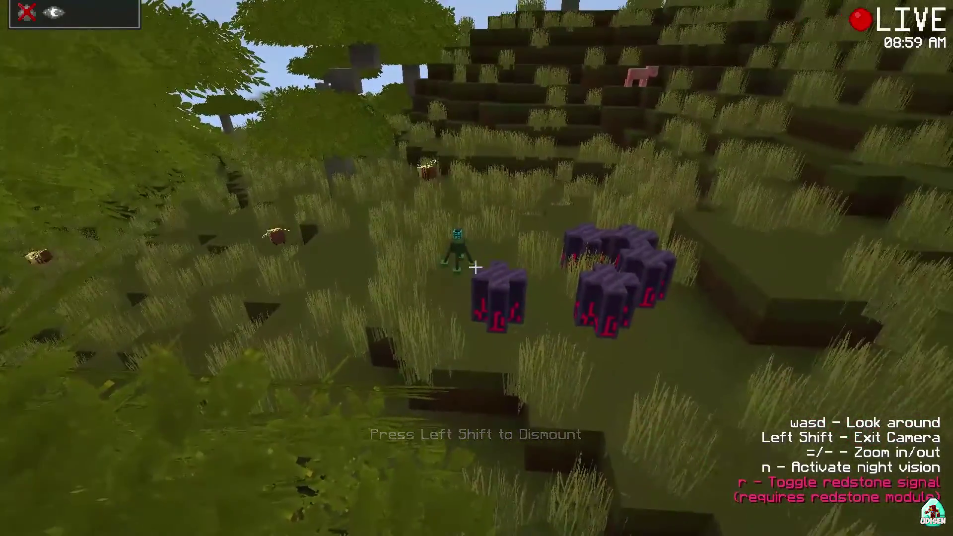
key(w)
key(d)
key(s)
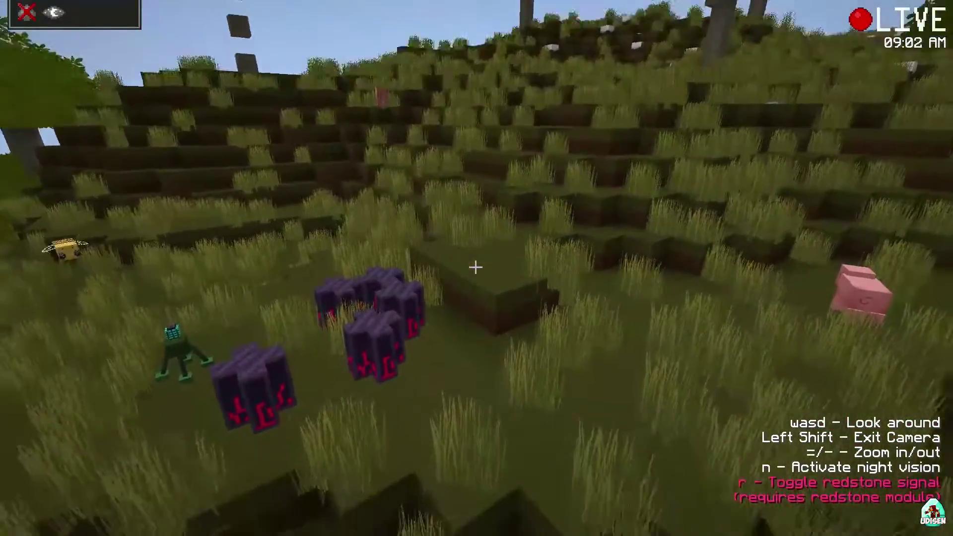